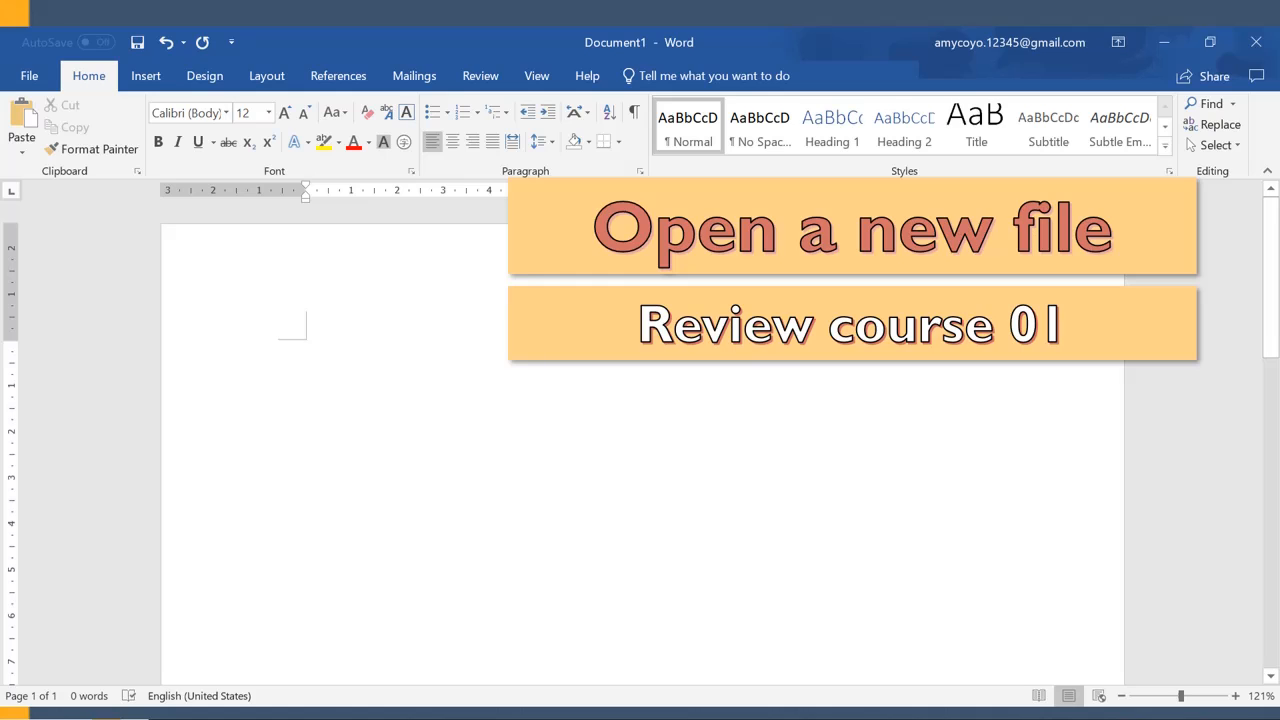
Paste the copied Alice's Adventures in Wonderland text into the blank document.
key("ctrl+v")
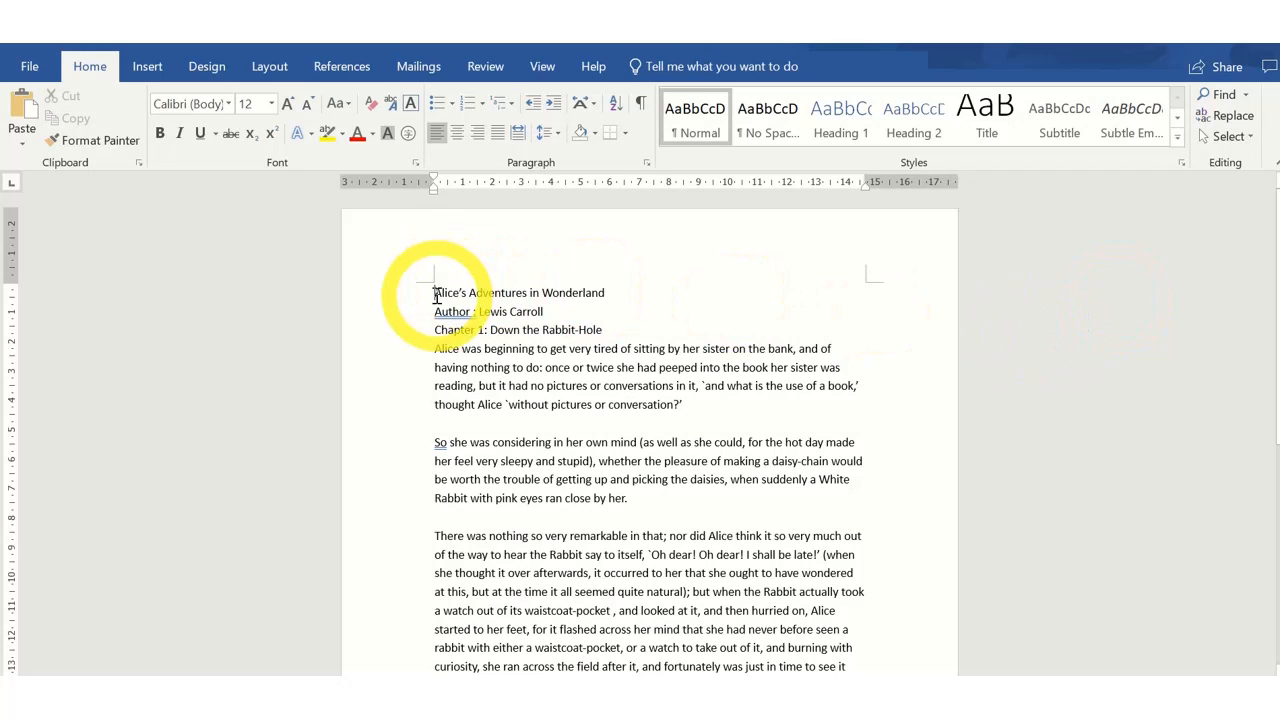
Set the title line "Alice's Adventures in Wonderland" to a font size of 48.
left_click(436, 296)
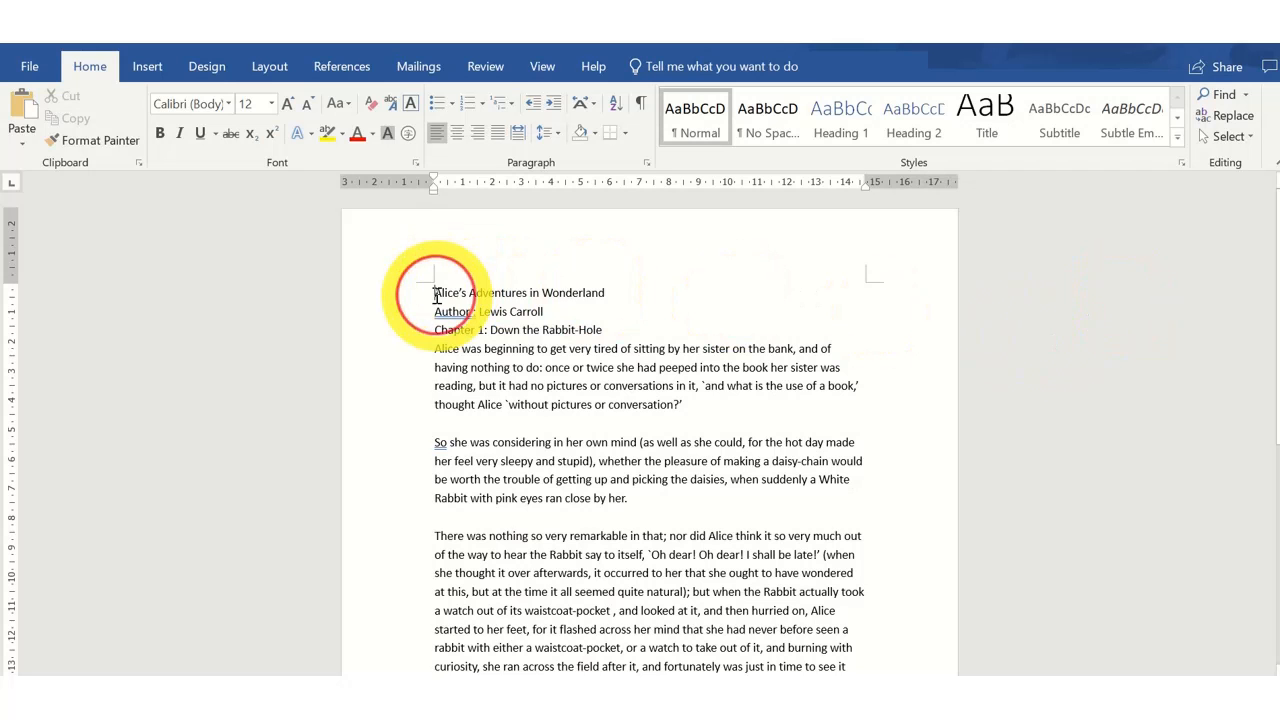
left_click_drag(436, 296, 603, 297)
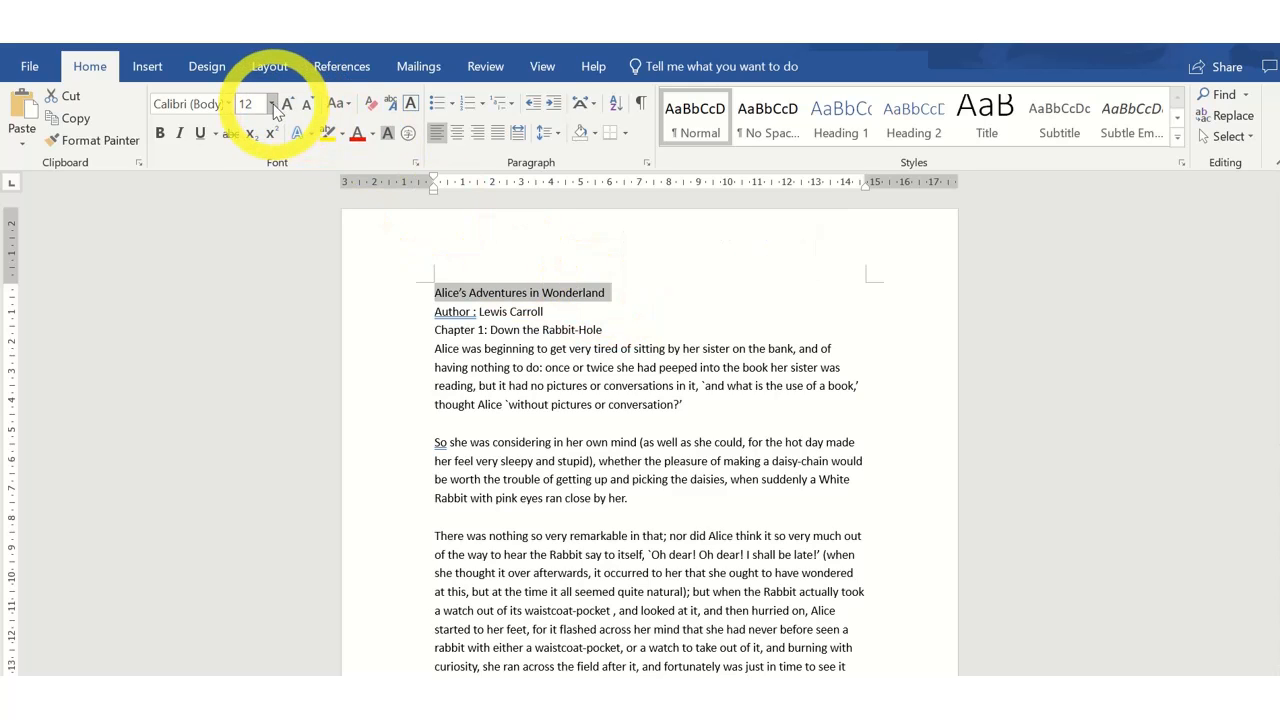
left_click(101, 73)
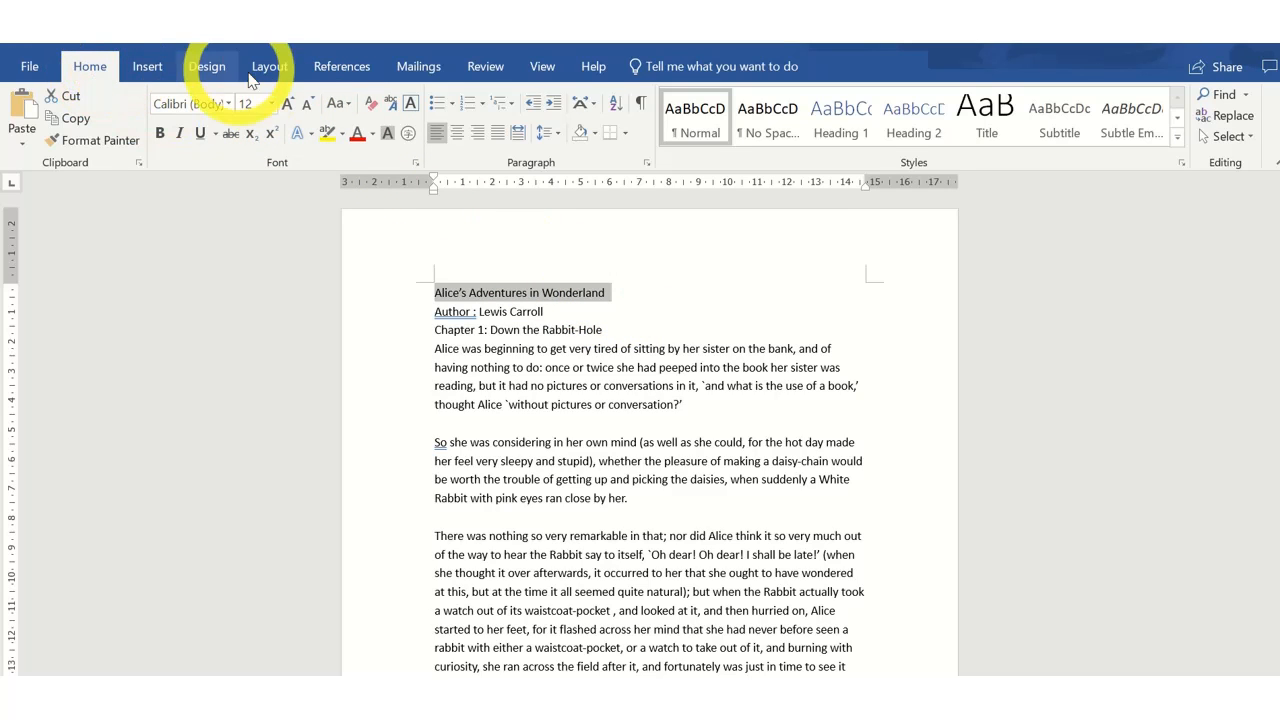
left_click(270, 104)
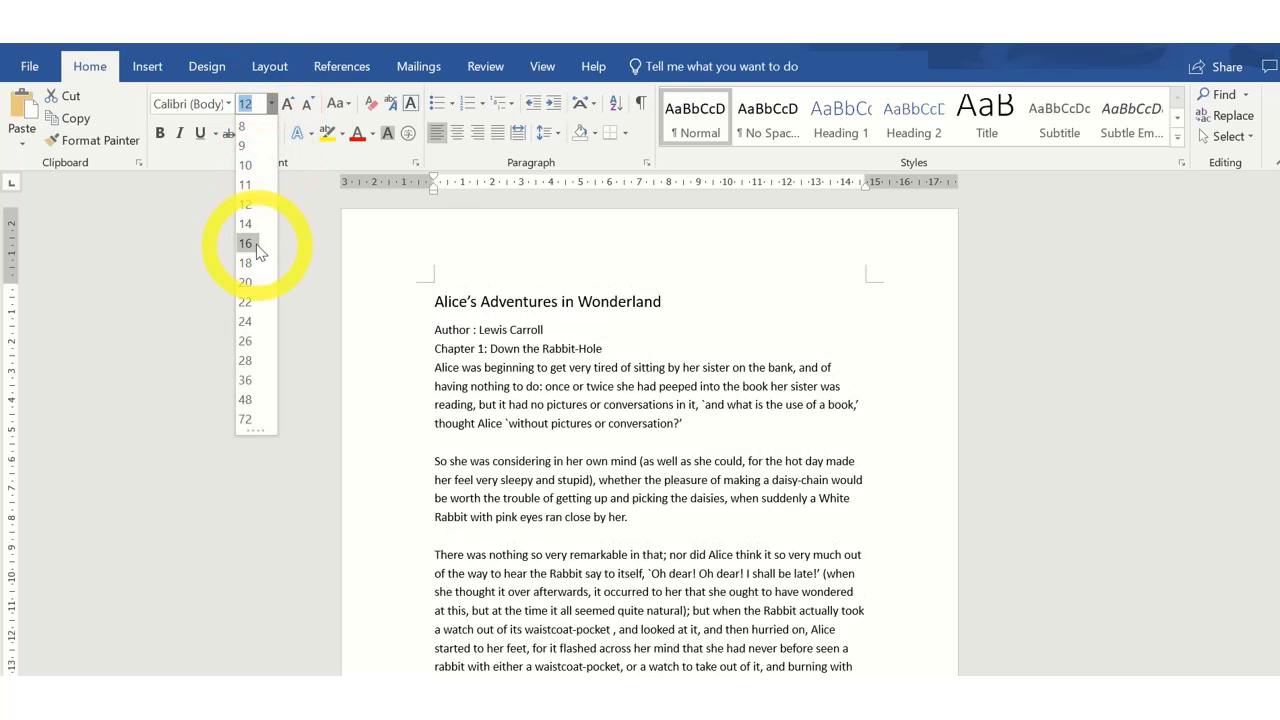
left_click(258, 400)
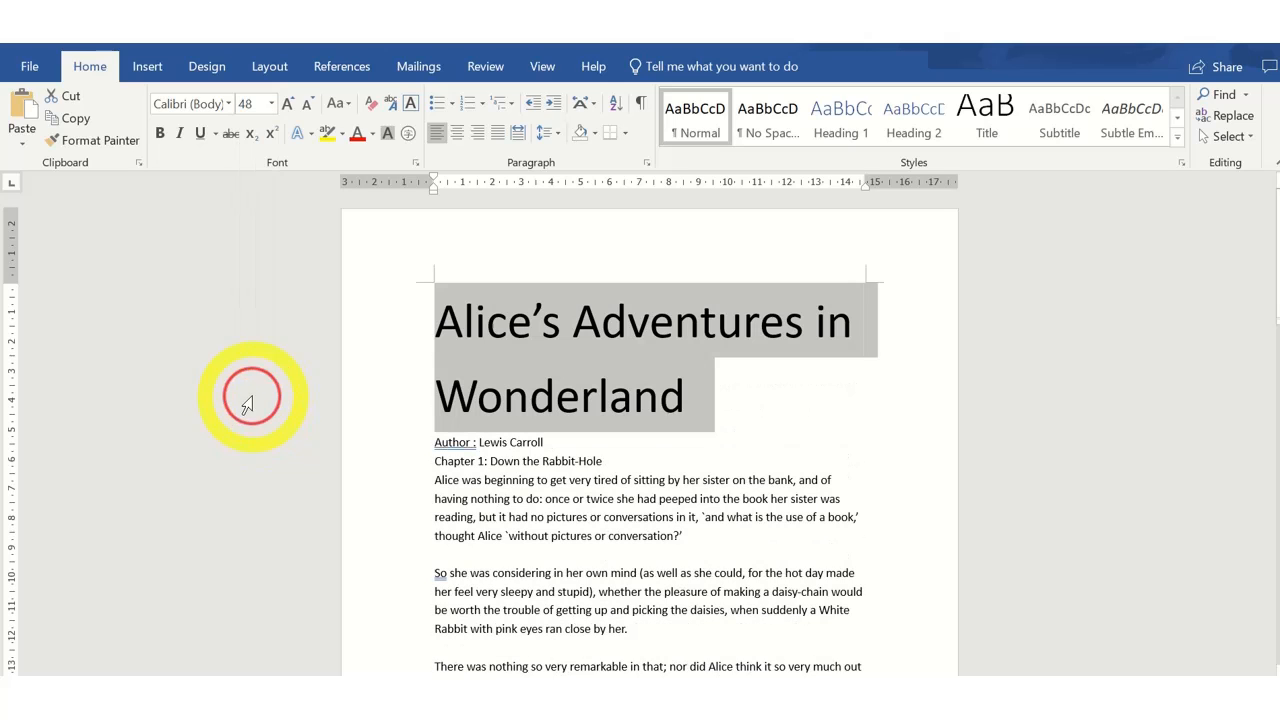
left_click(787, 385)
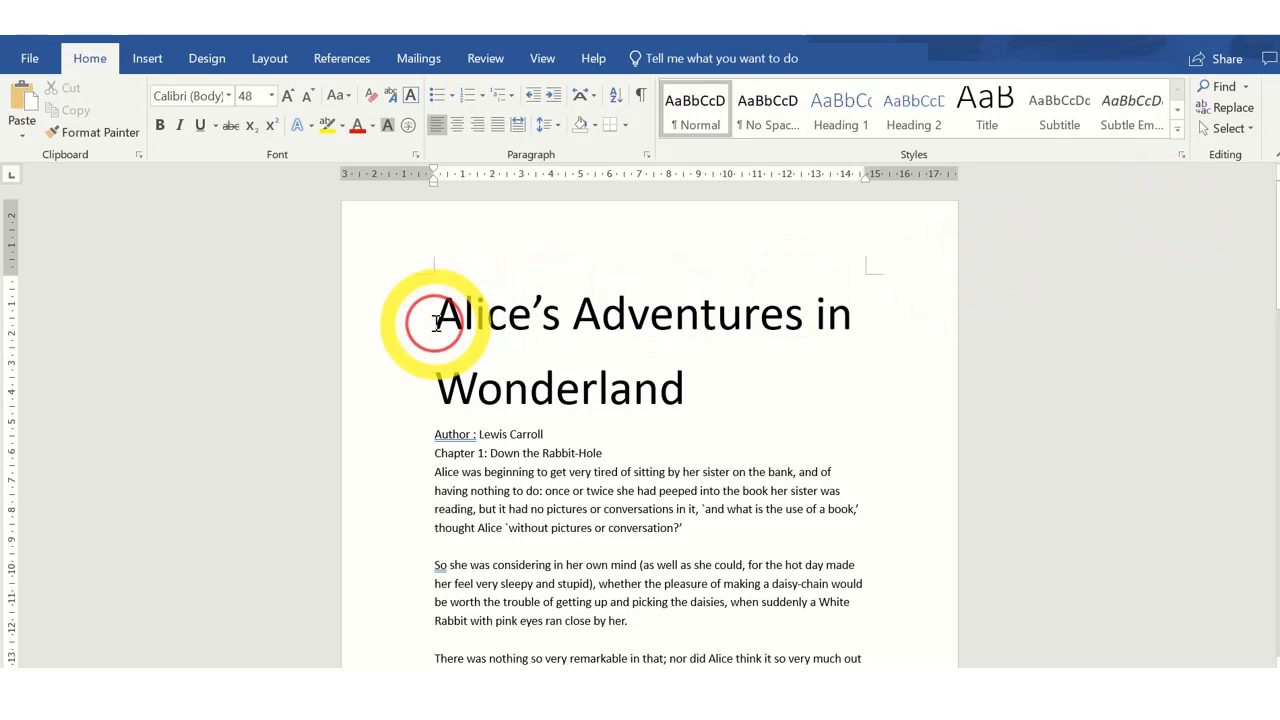
Change the title's font to Bodoni MT.
left_click_drag(437, 322, 685, 388)
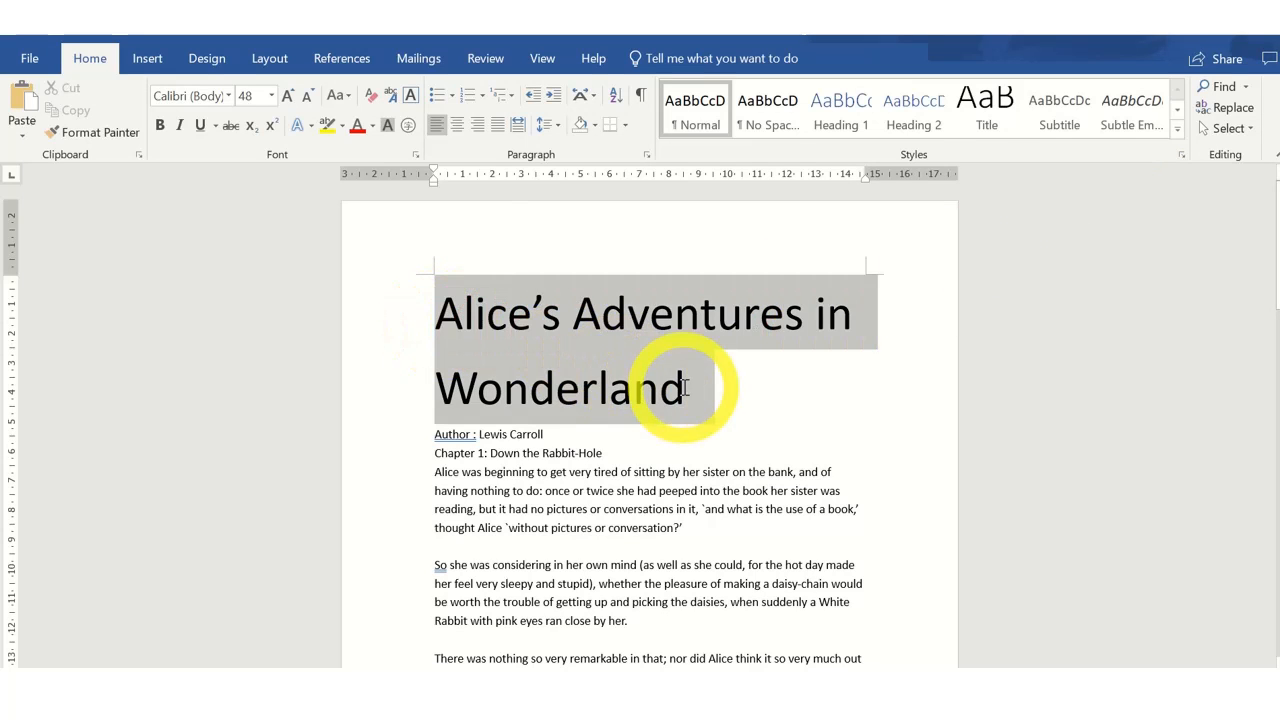
left_click(228, 95)
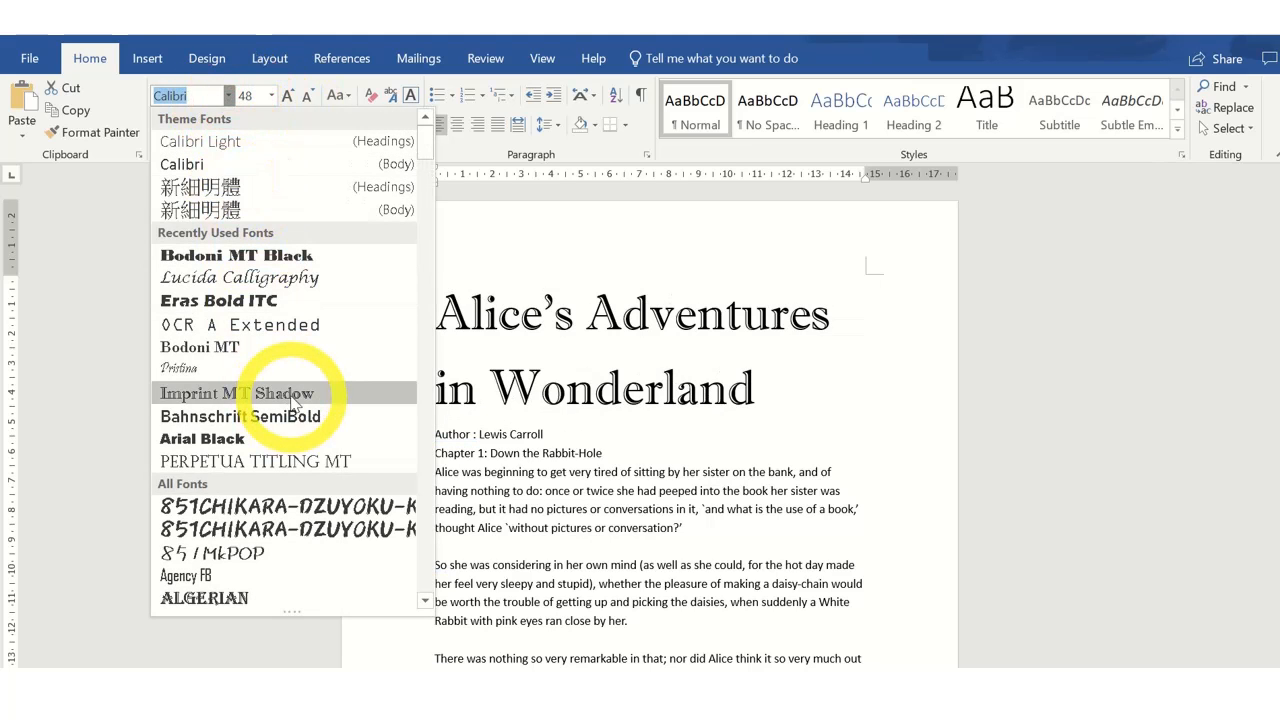
scroll(265, 415, "down", 6)
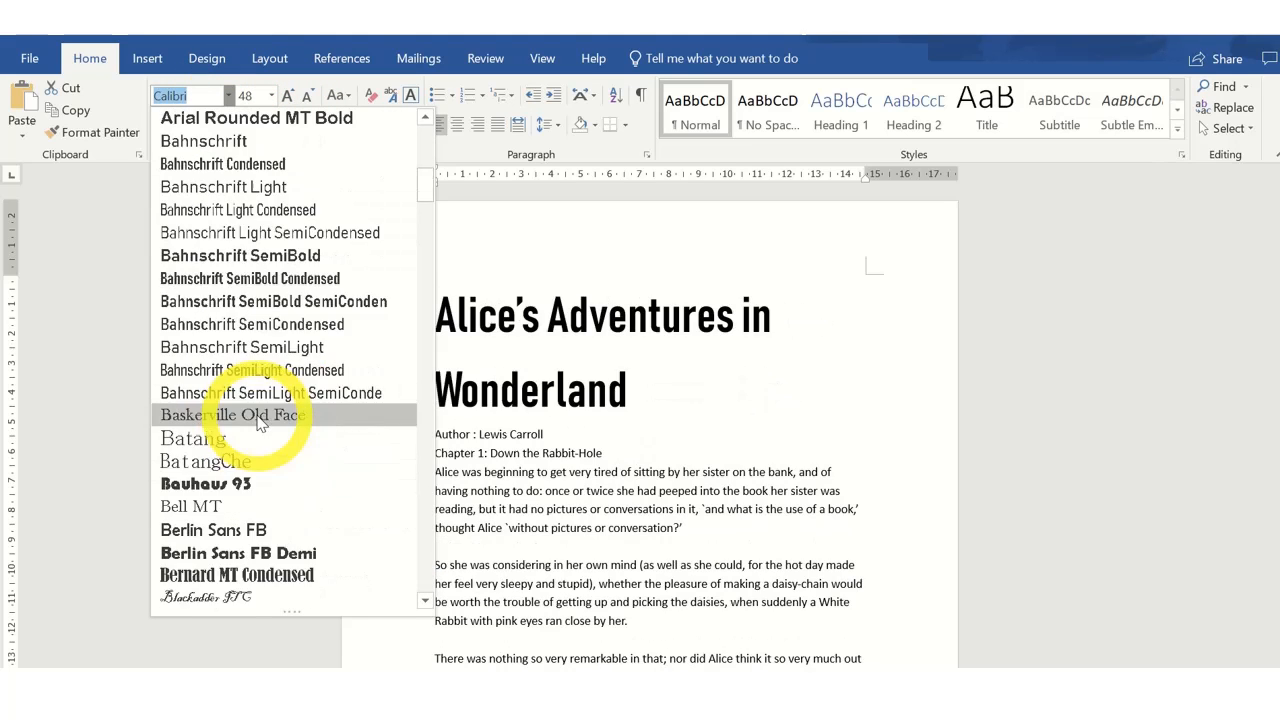
scroll(260, 418, "down", 2)
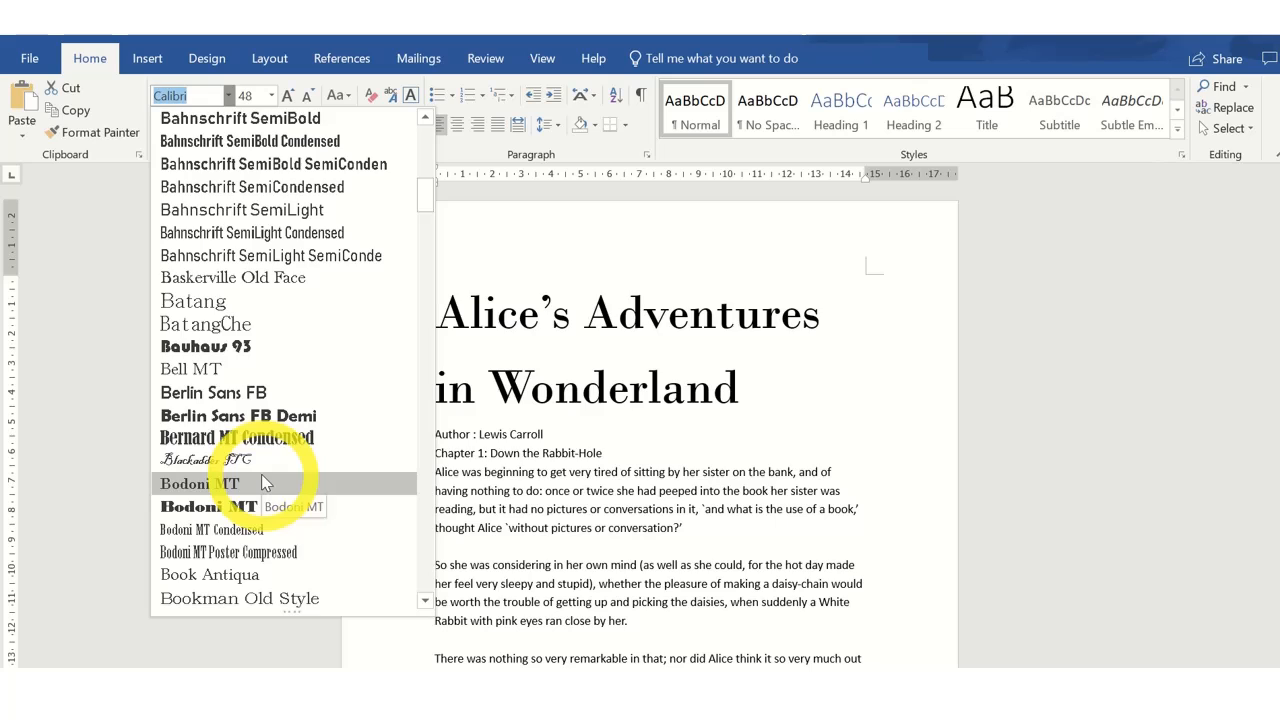
left_click(265, 483)
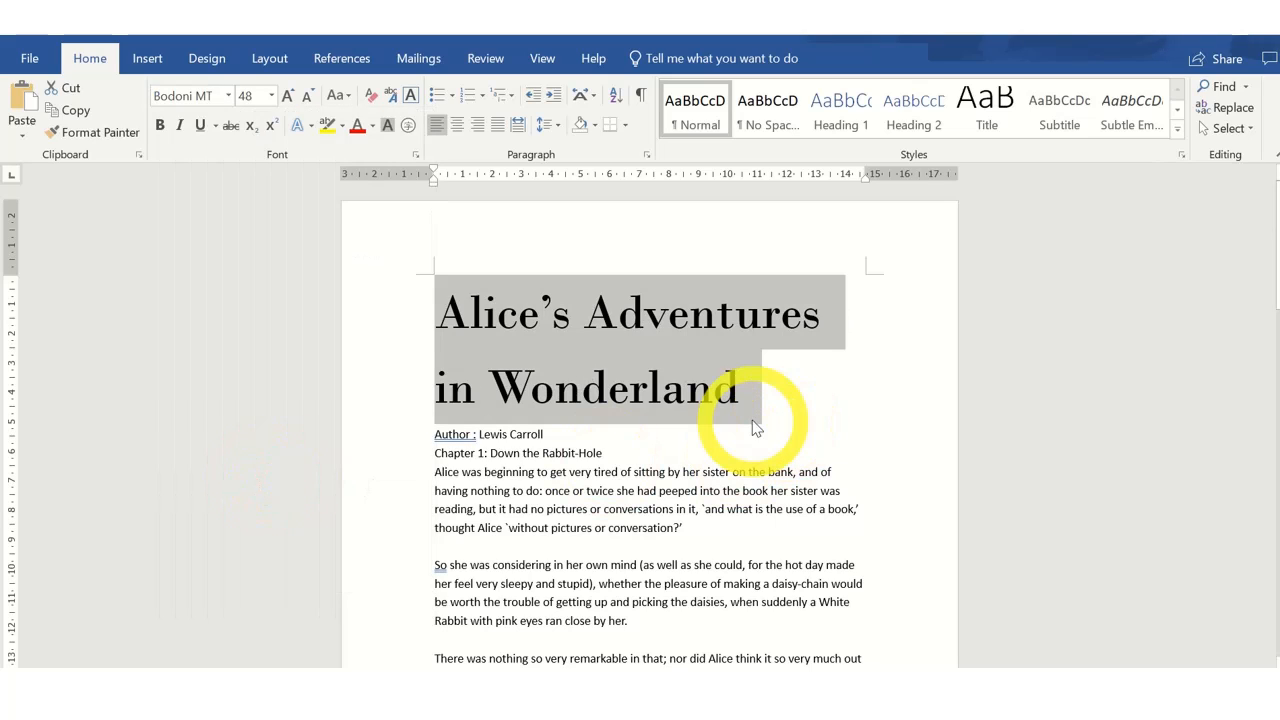
Apply and remove bold, then apply and remove italic on the title.
left_click(161, 128)
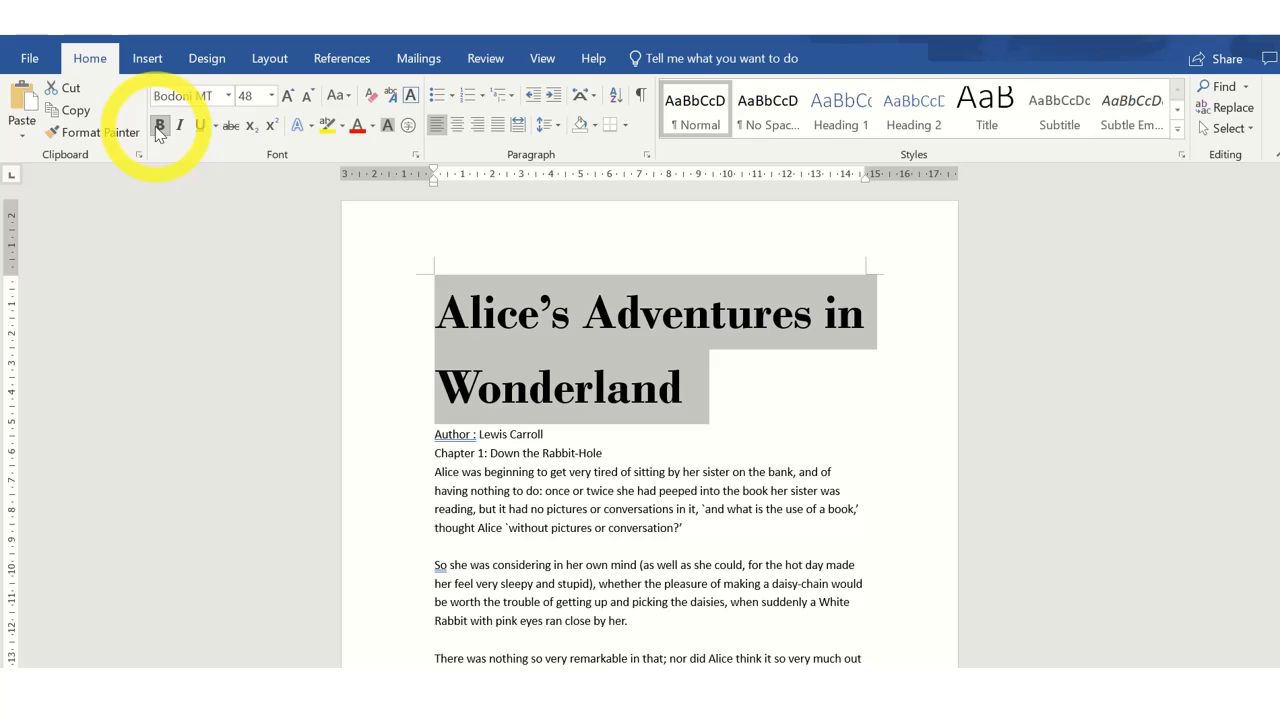
left_click(161, 127)
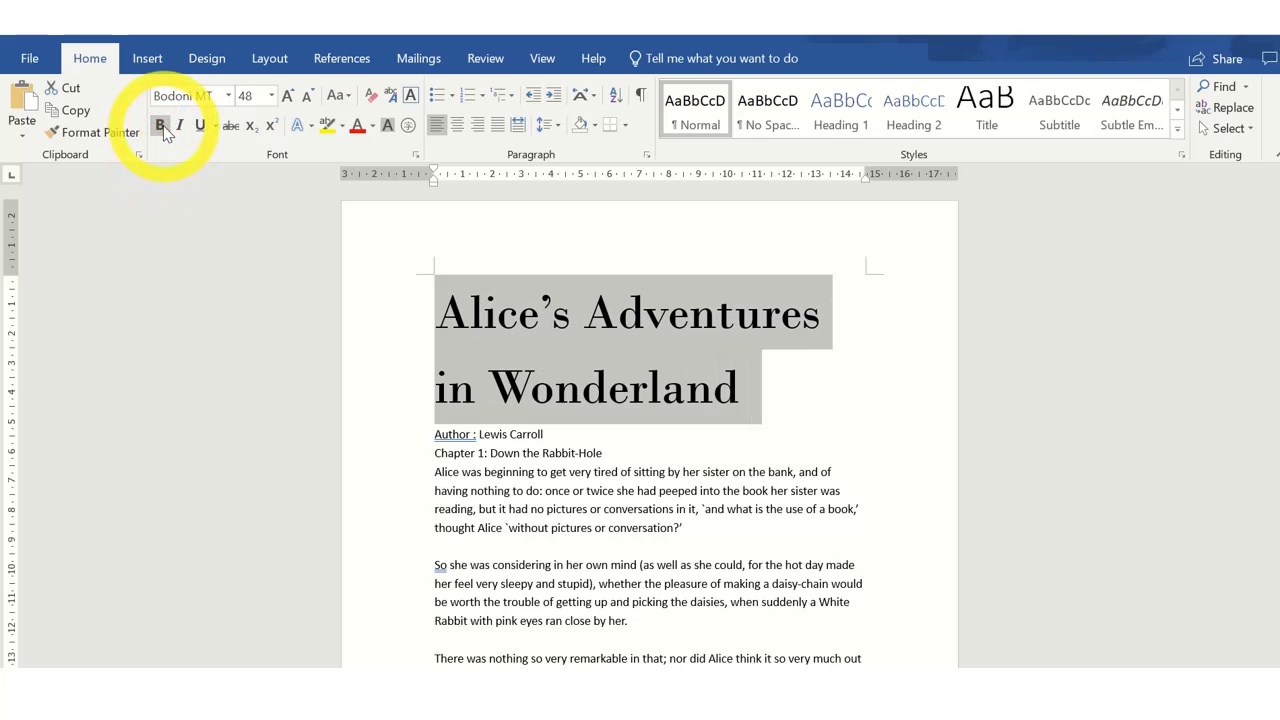
left_click(179, 126)
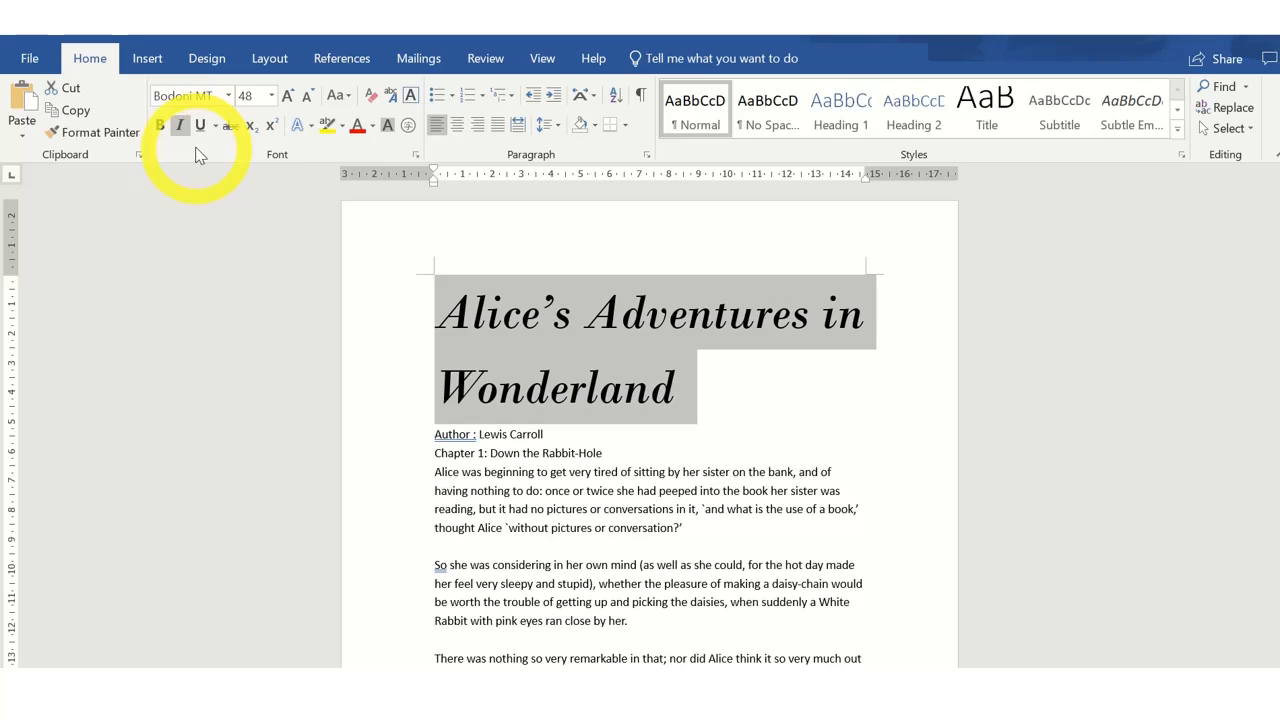
left_click(179, 126)
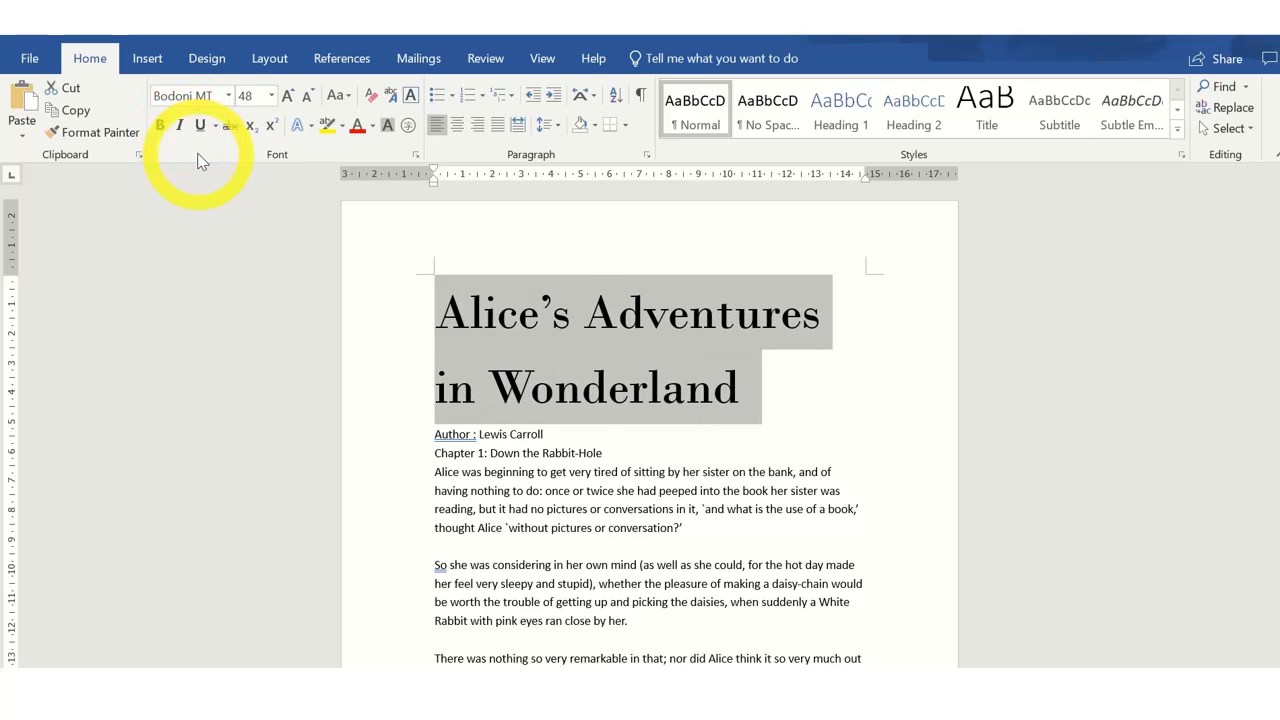
Apply and remove underline, then apply and remove strikethrough on the title.
left_click(203, 127)
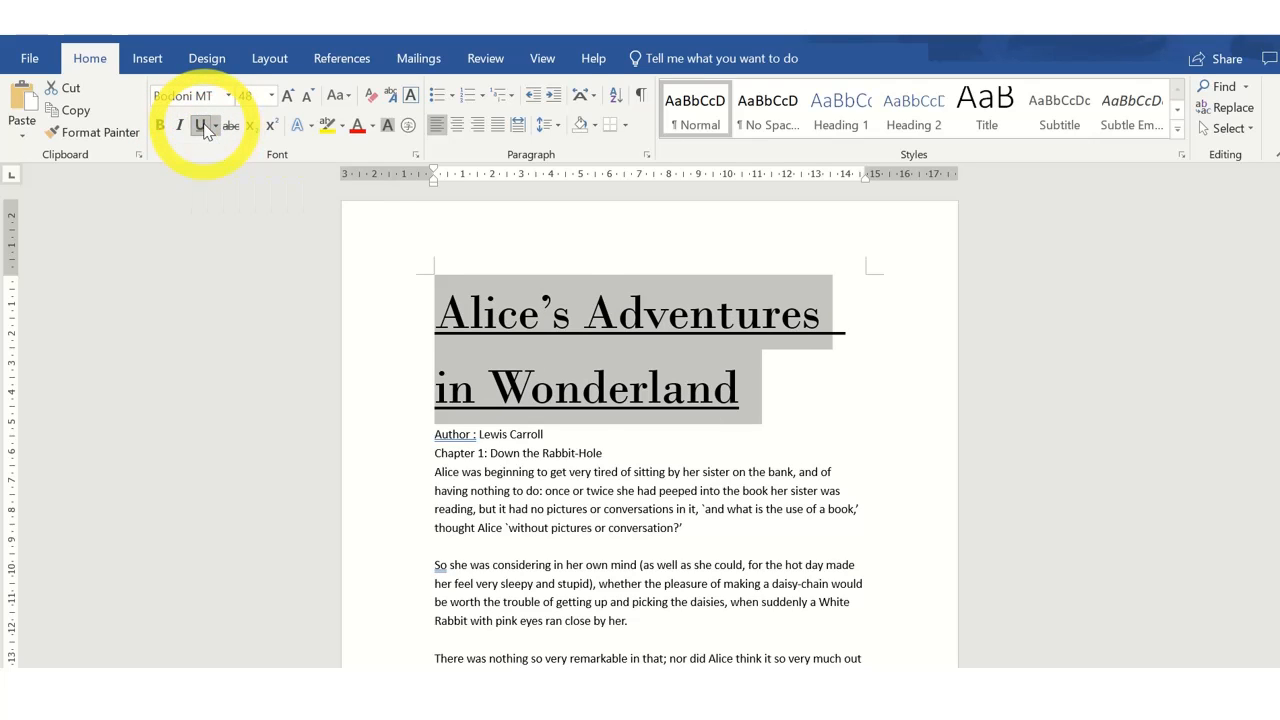
left_click(203, 127)
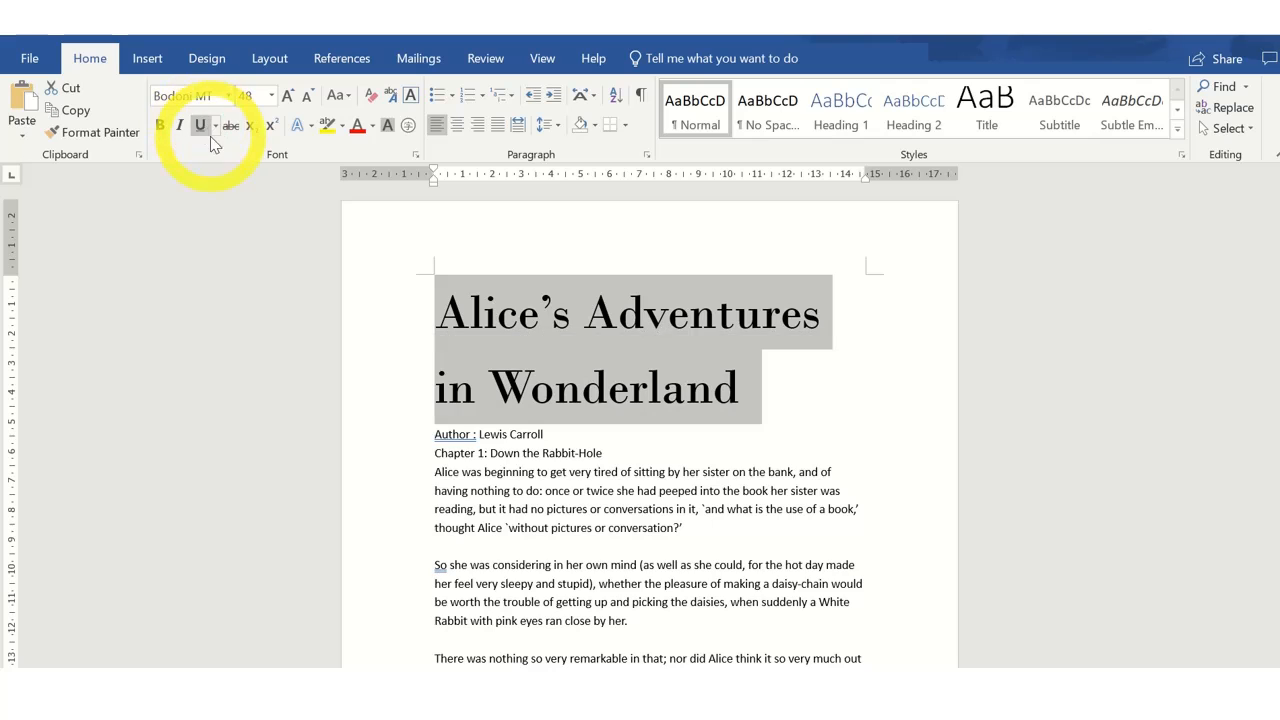
left_click(230, 127)
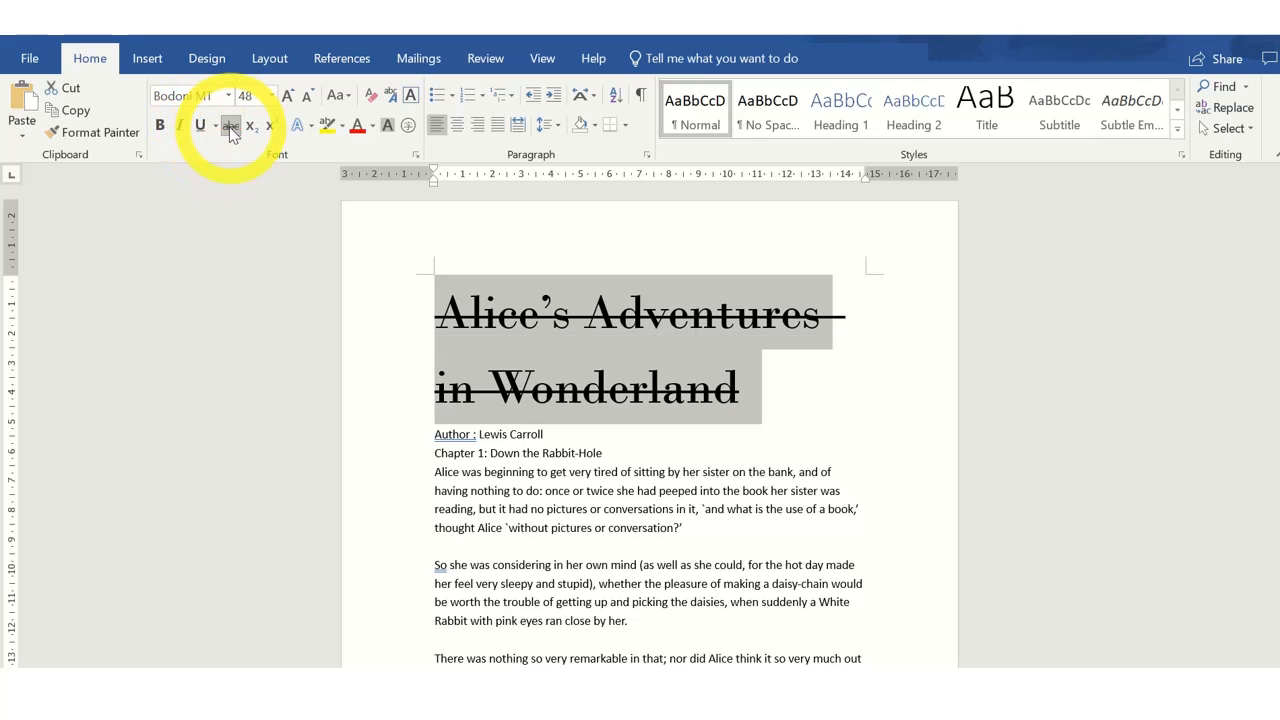
left_click(230, 127)
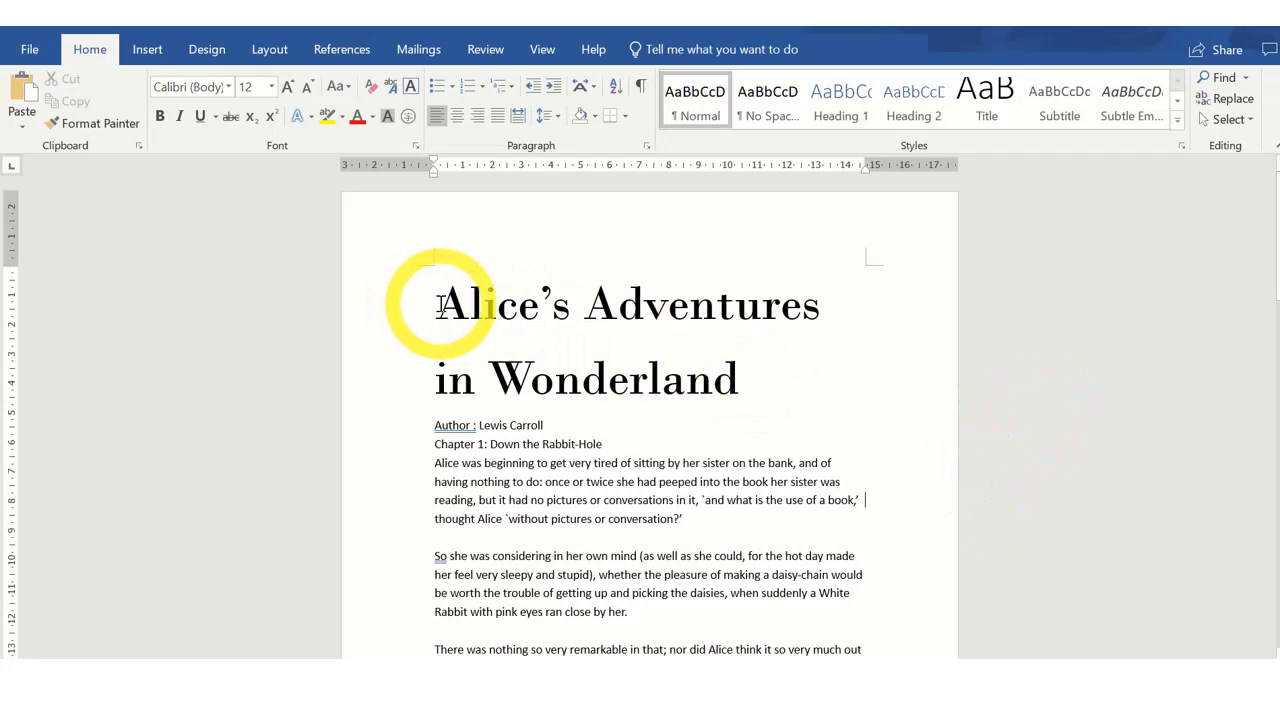
Color the title text orange.
left_click_drag(441, 305, 757, 400)
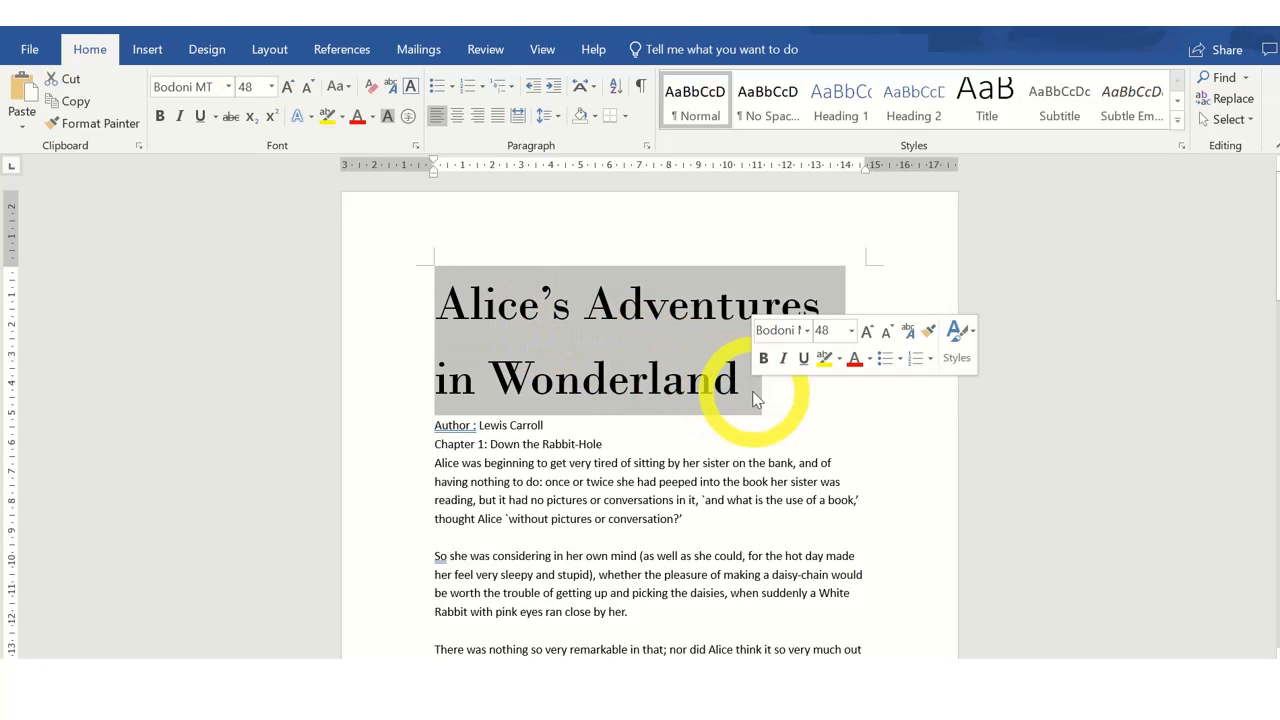
left_click(374, 116)
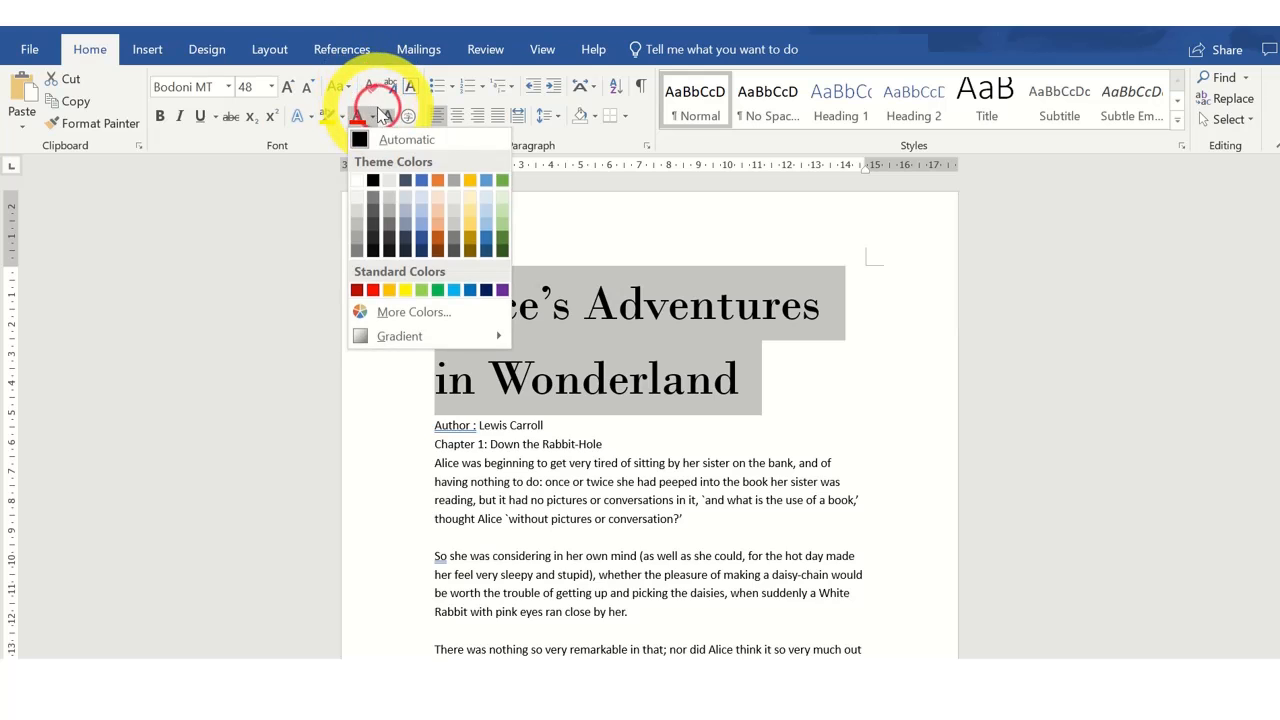
left_click(437, 181)
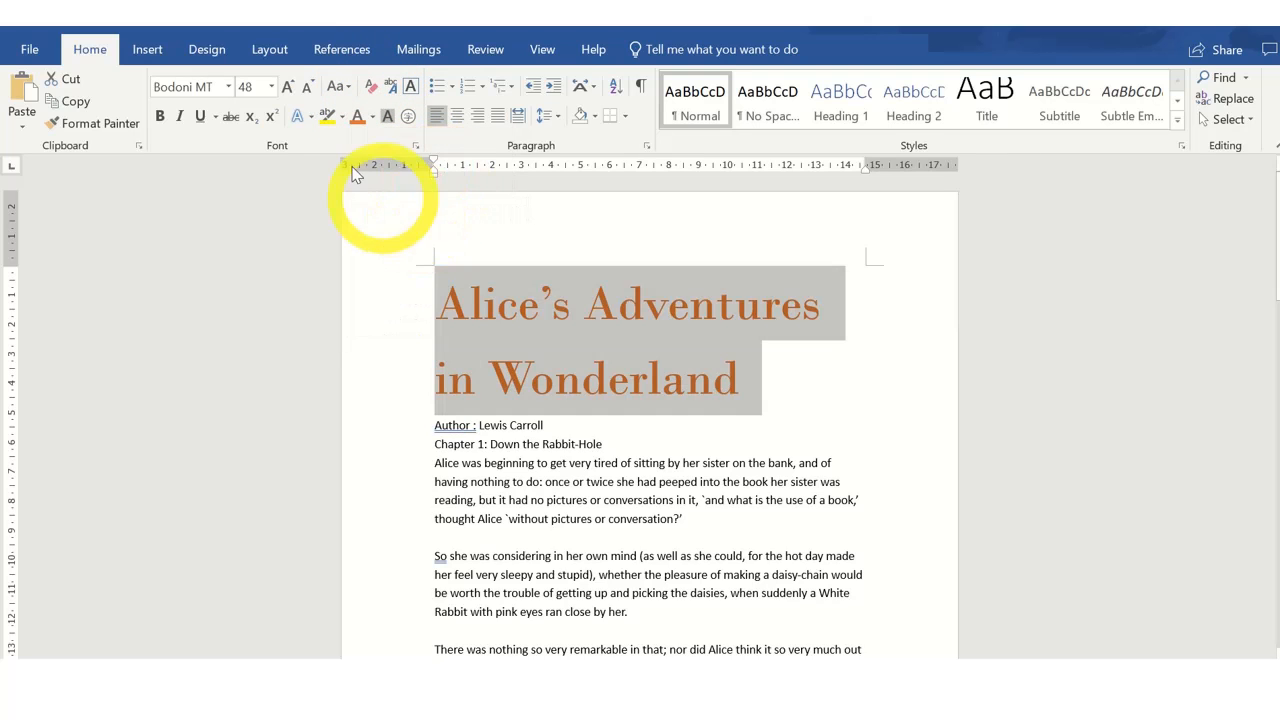
Apply character shading to the title, then remove it again.
left_click(387, 116)
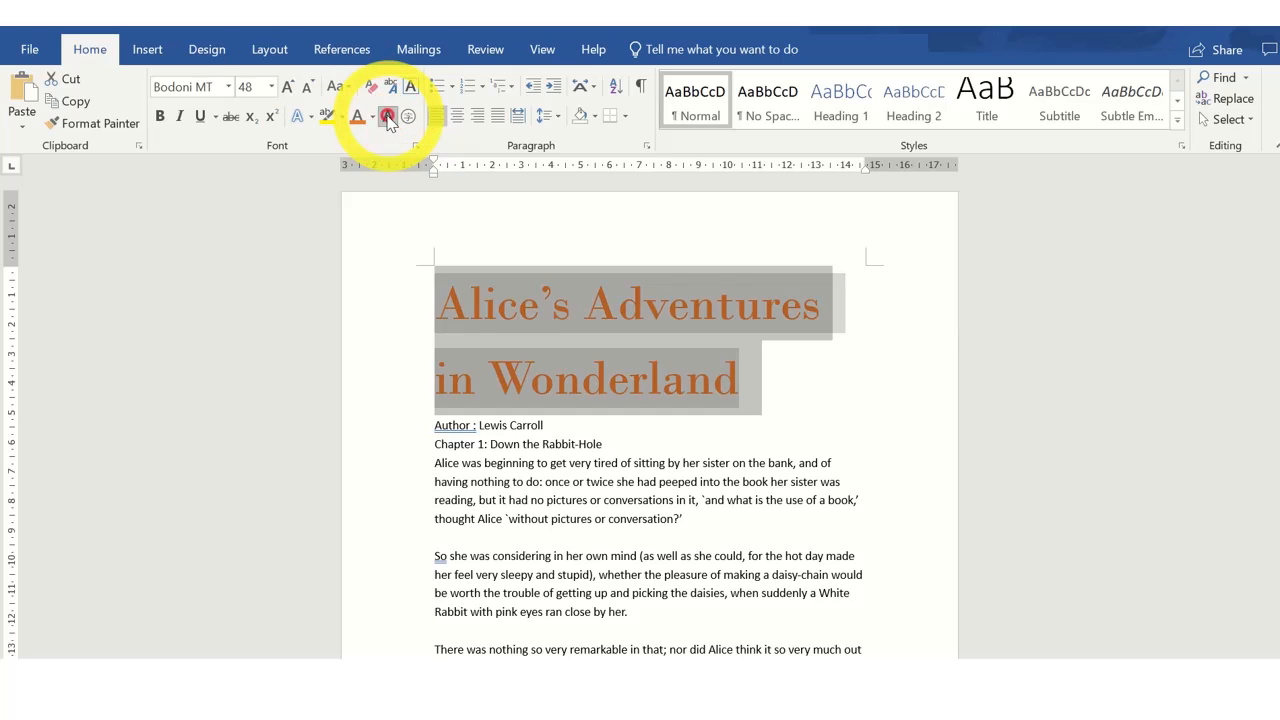
left_click(560, 236)
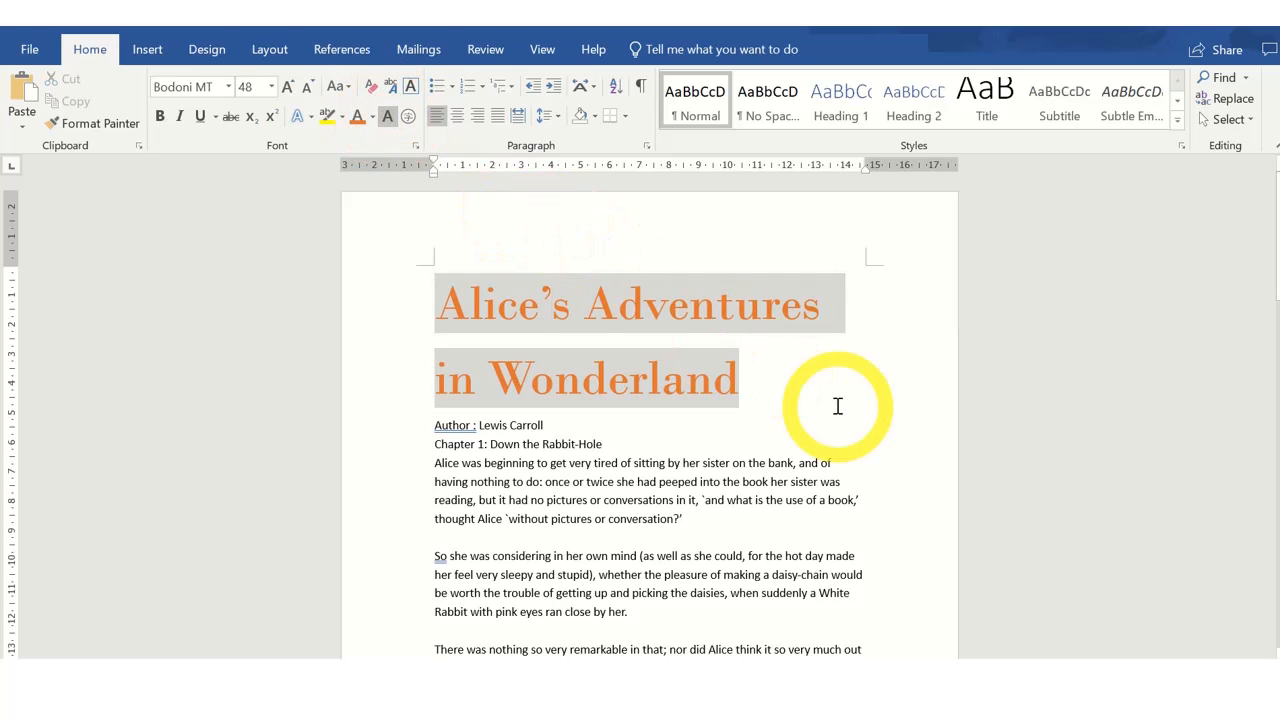
left_click_drag(440, 300, 686, 371)
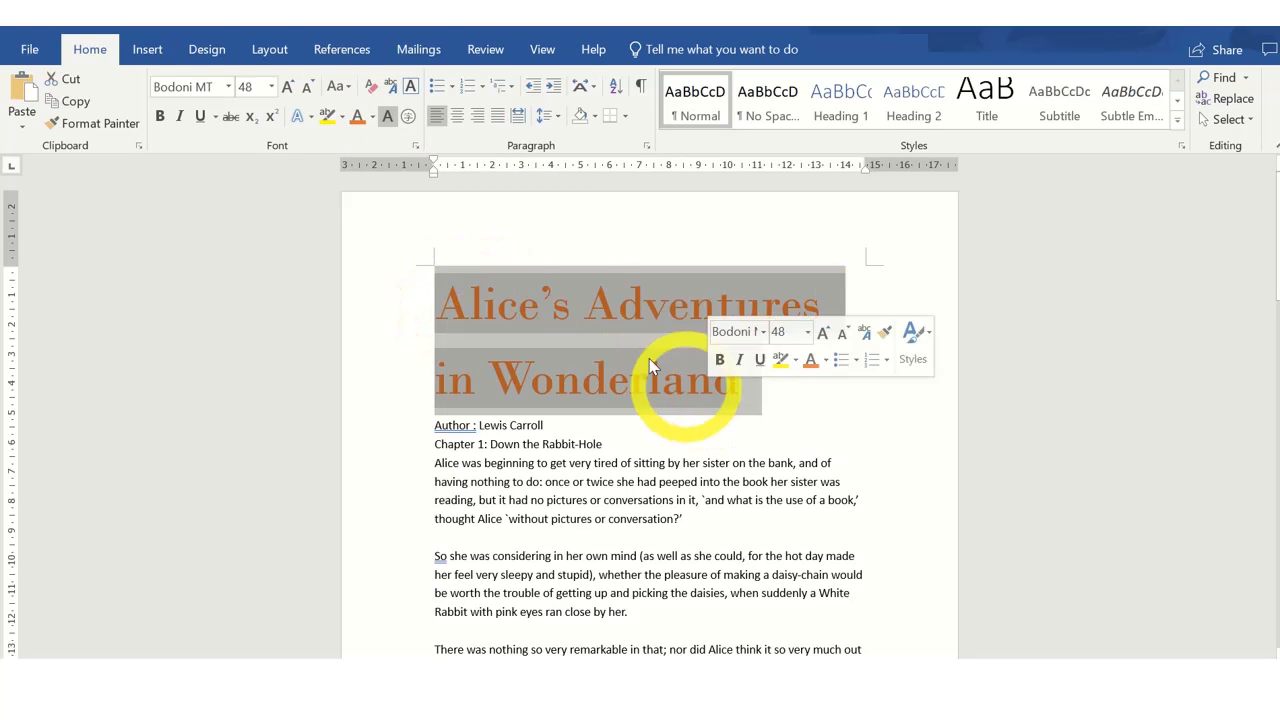
left_click(387, 116)
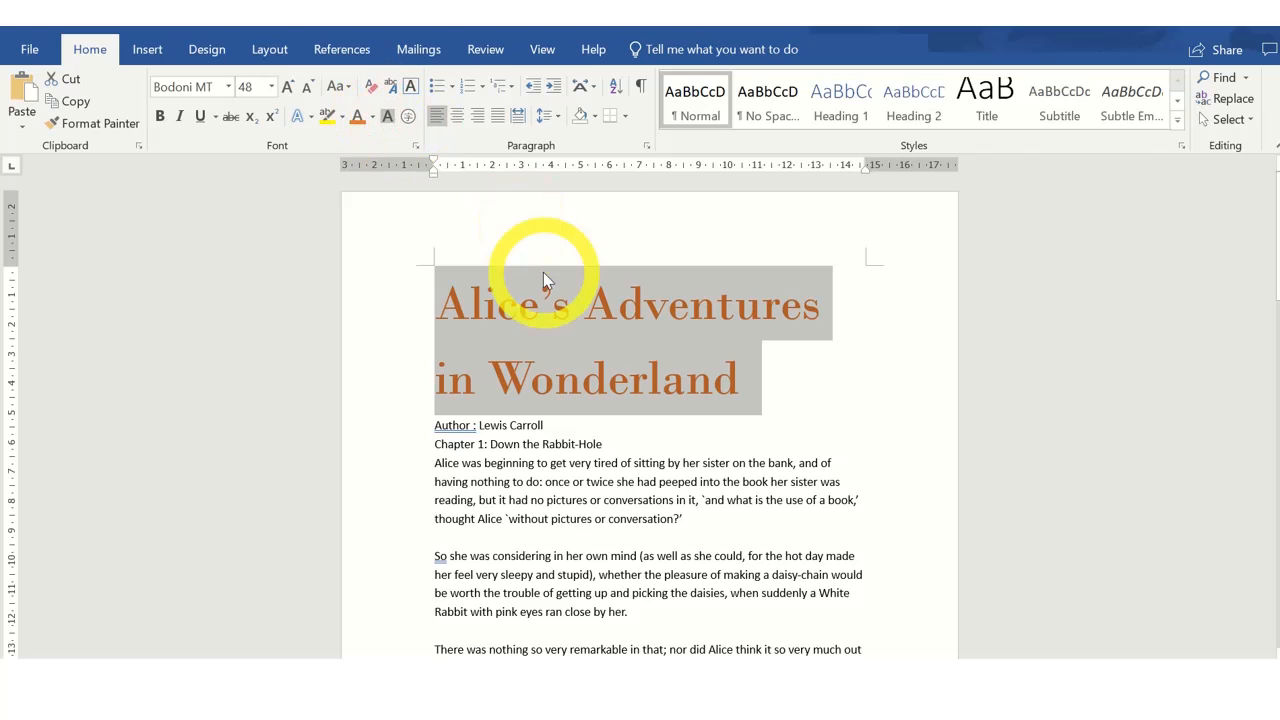
left_click(523, 306)
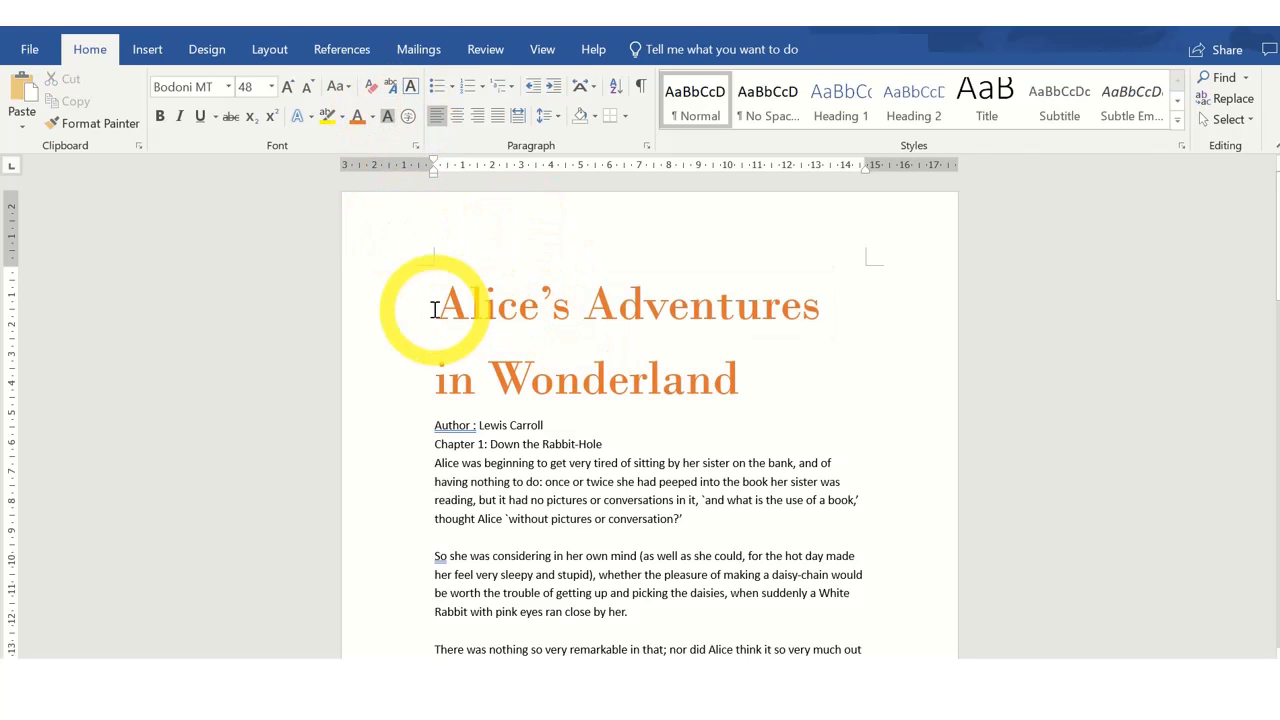
Add a character border around the title, then remove it again.
left_click_drag(435, 309, 630, 372)
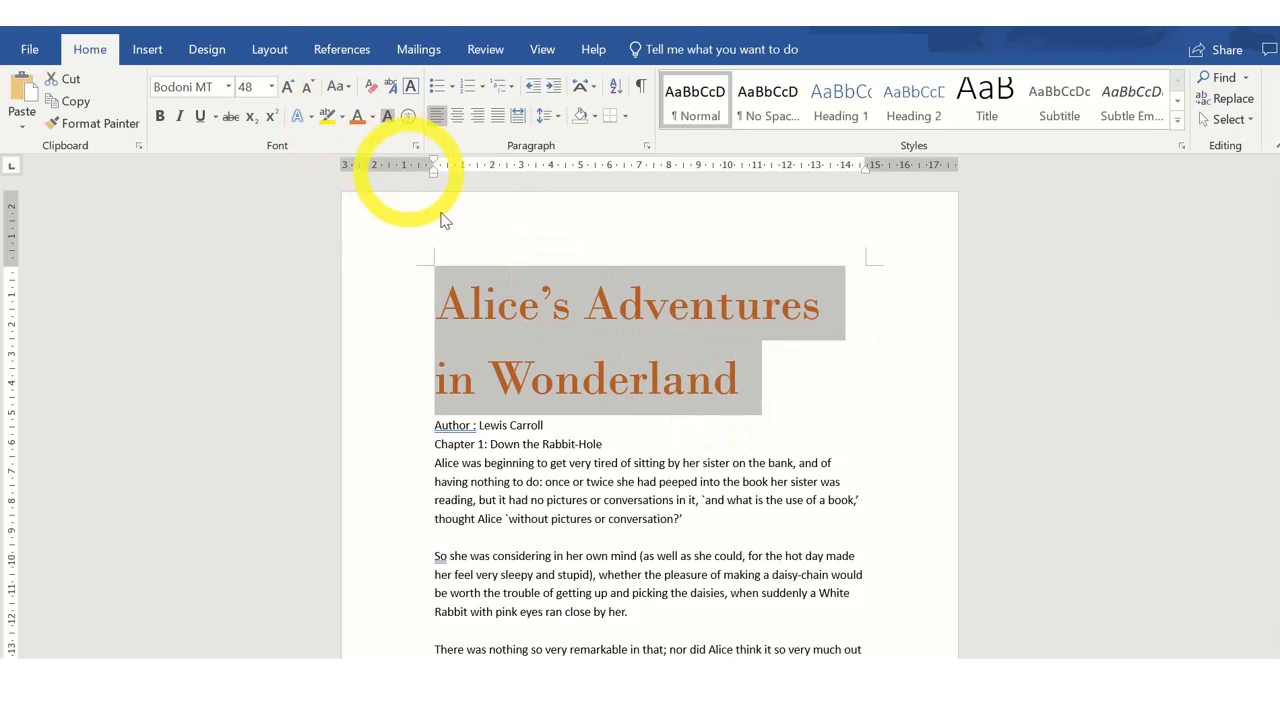
left_click(413, 88)
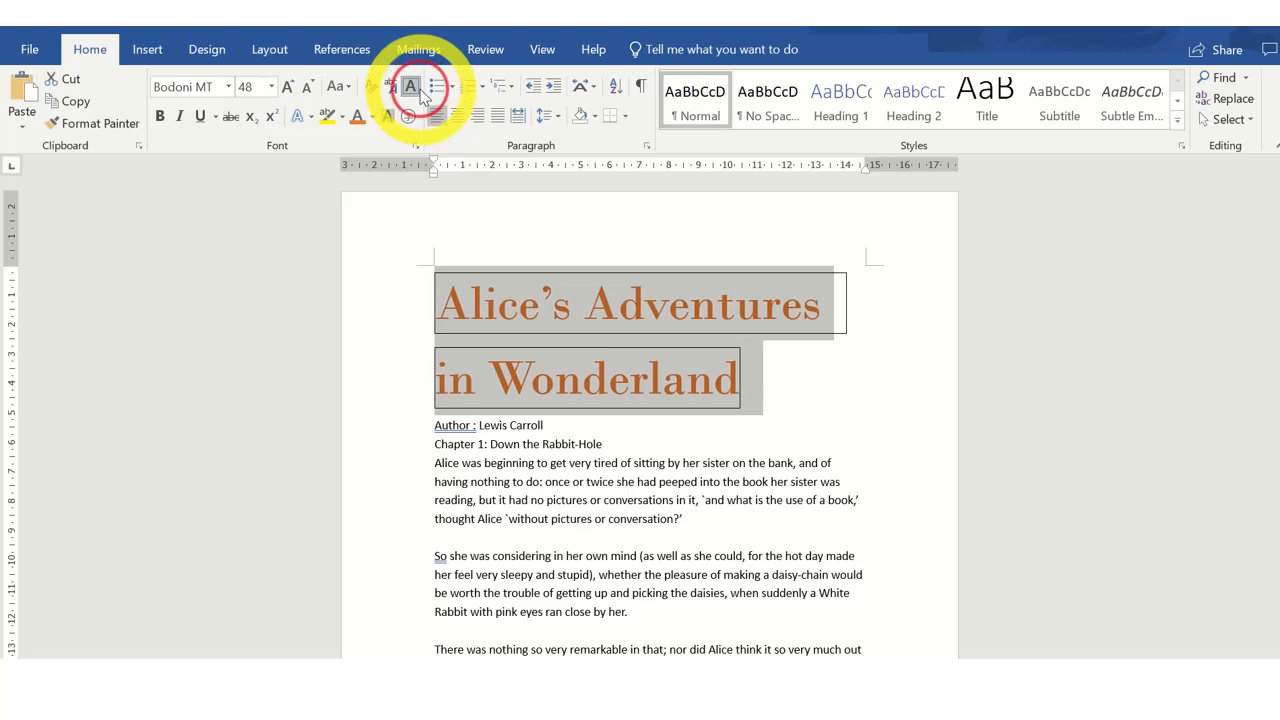
left_click(777, 380)
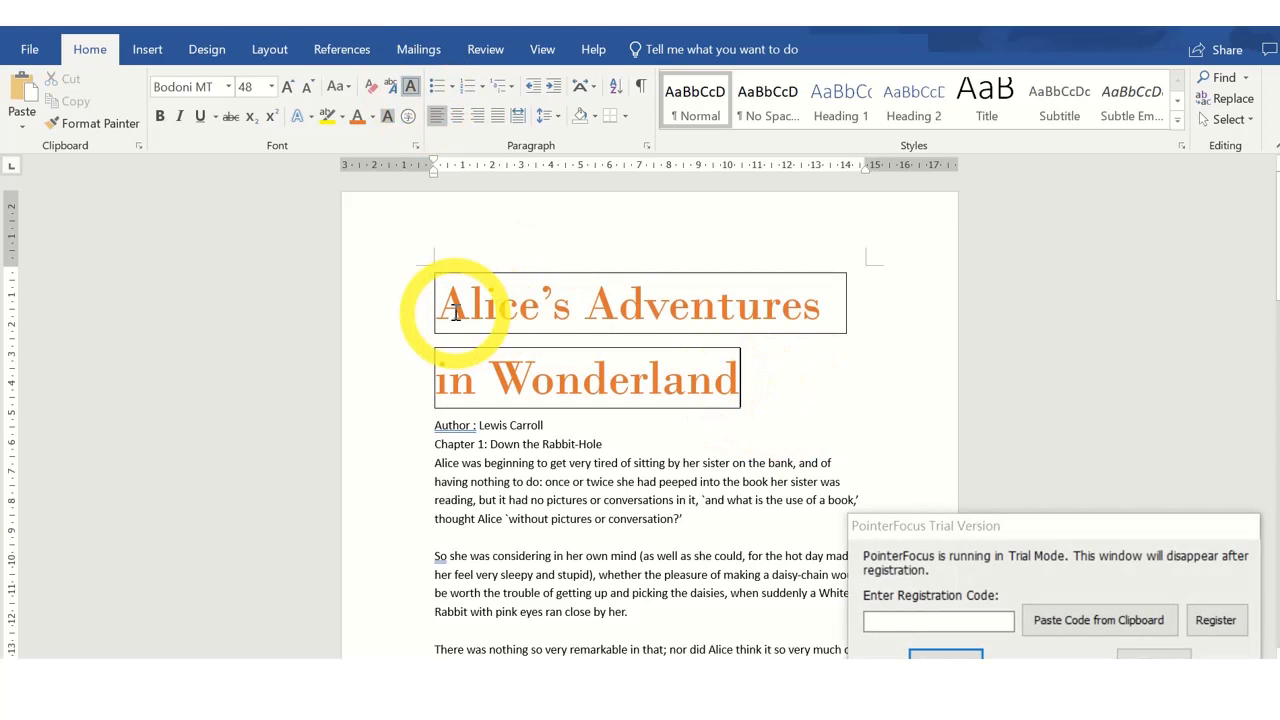
left_click_drag(440, 309, 757, 371)
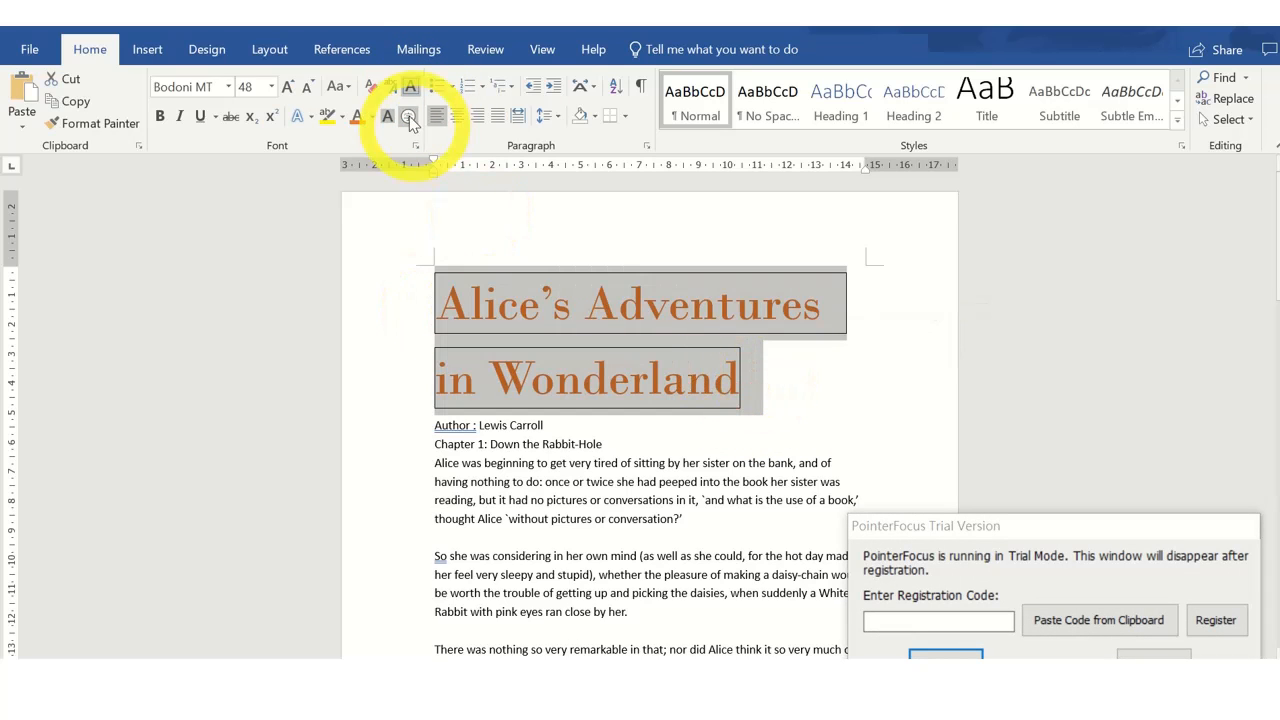
left_click(410, 87)
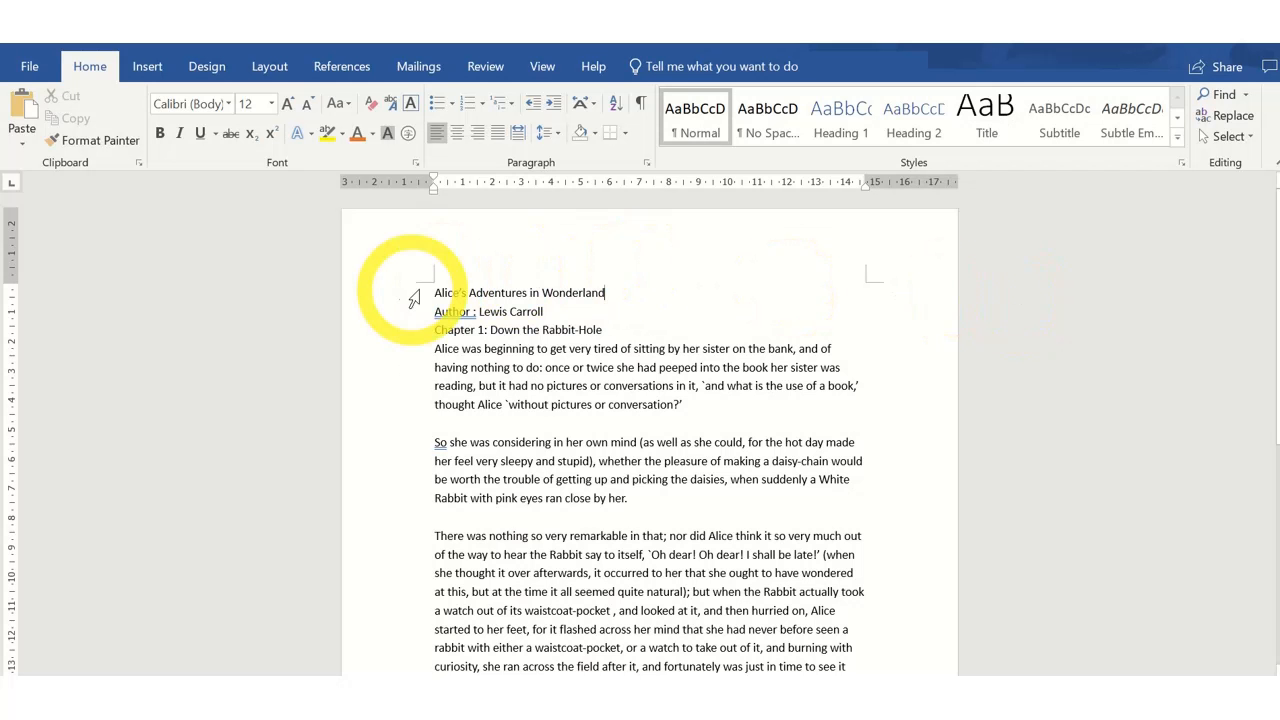
Apply the Title style to the "Alice's Adventures in Wonderland" line.
left_click_drag(430, 292, 615, 295)
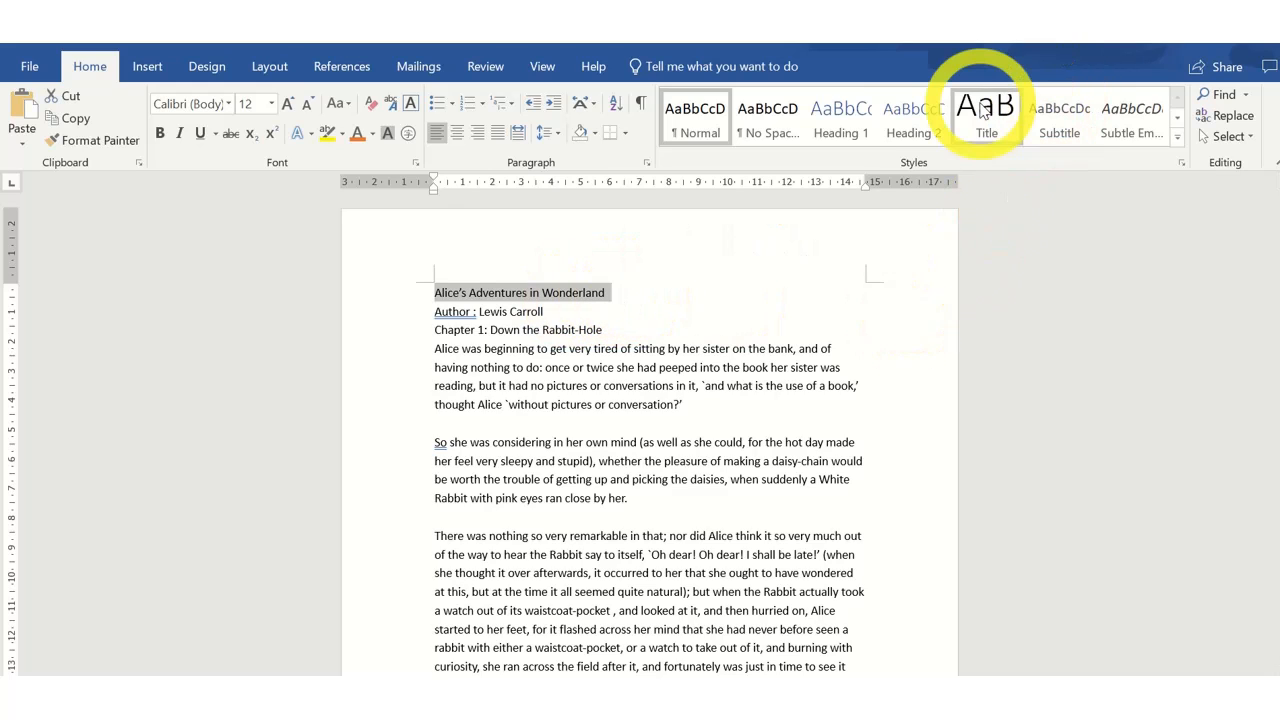
left_click(984, 110)
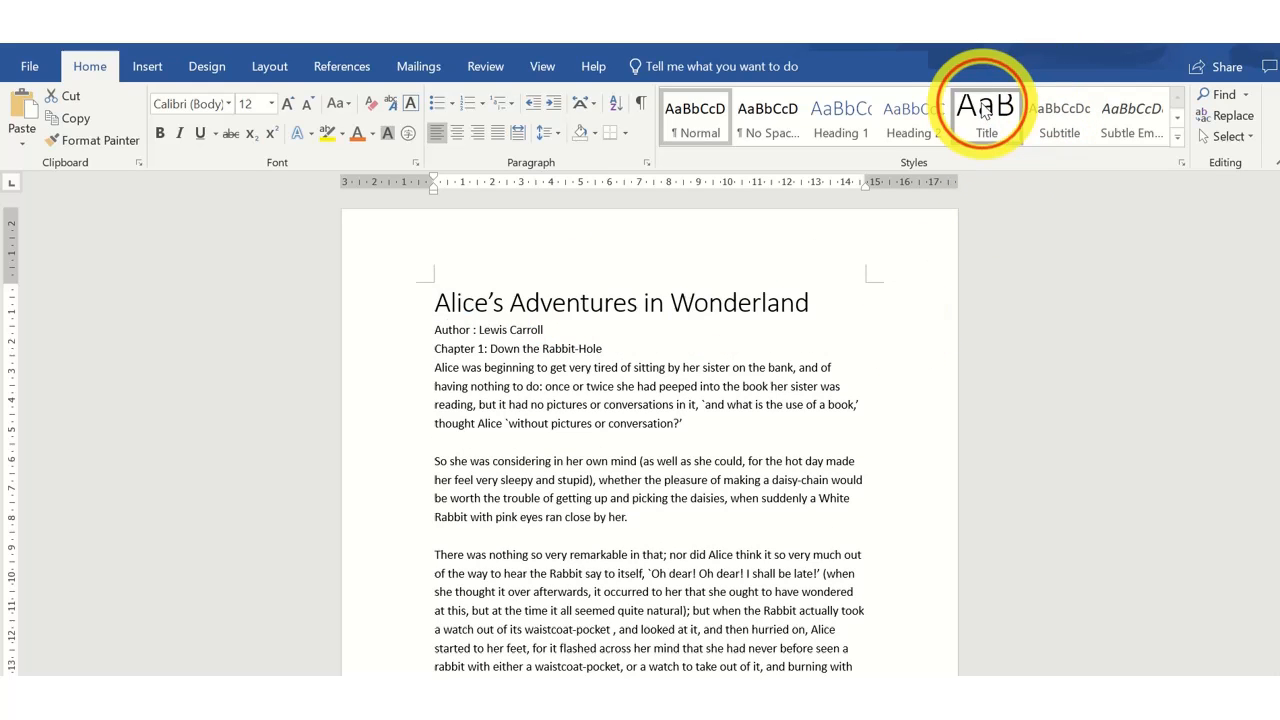
Select the title line and undo the Title style applied to it.
left_click(816, 306)
left_click_drag(816, 306, 466, 314)
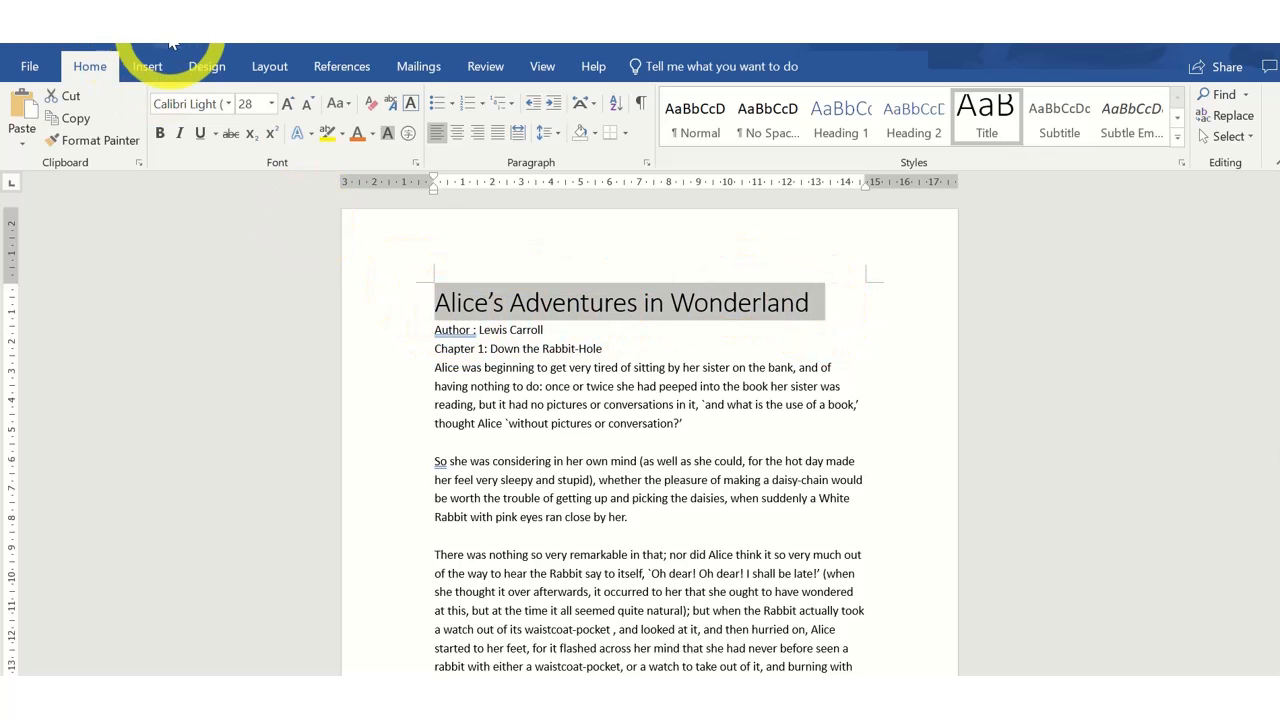
left_click(170, 41)
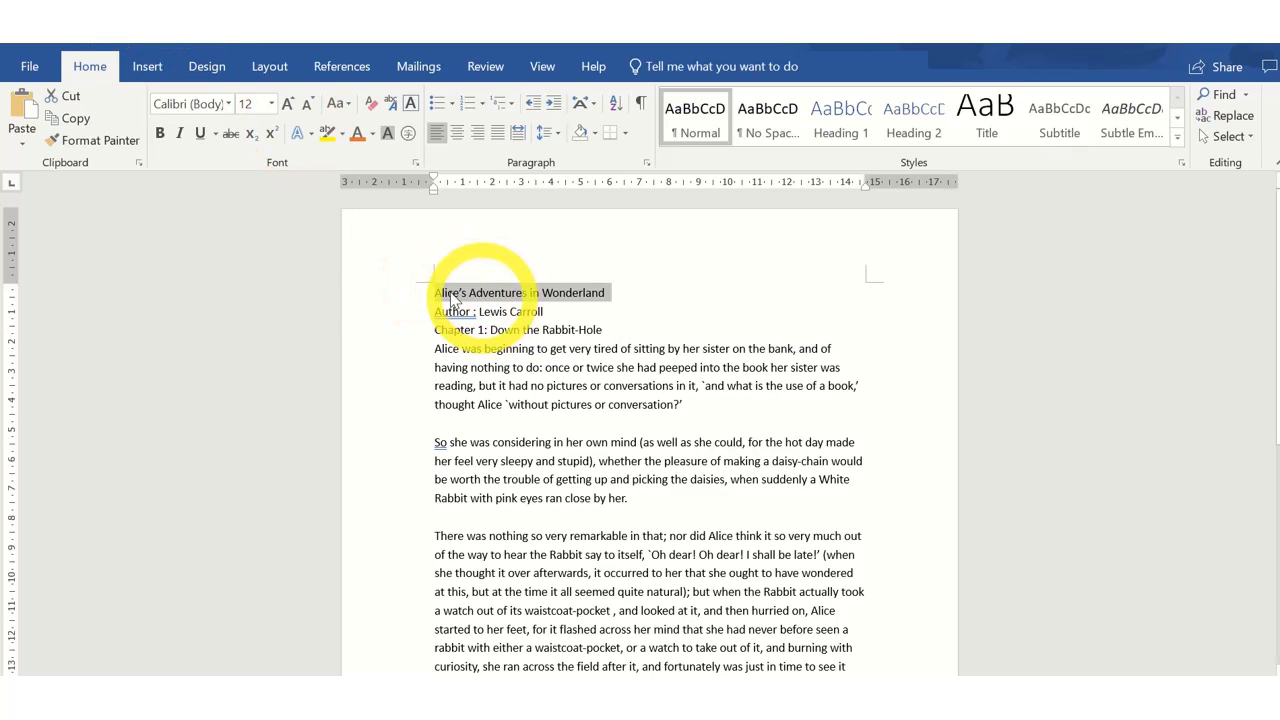
Set the title's font size to 48 pt and its typeface to Bodoni MT Black.
left_click(271, 104)
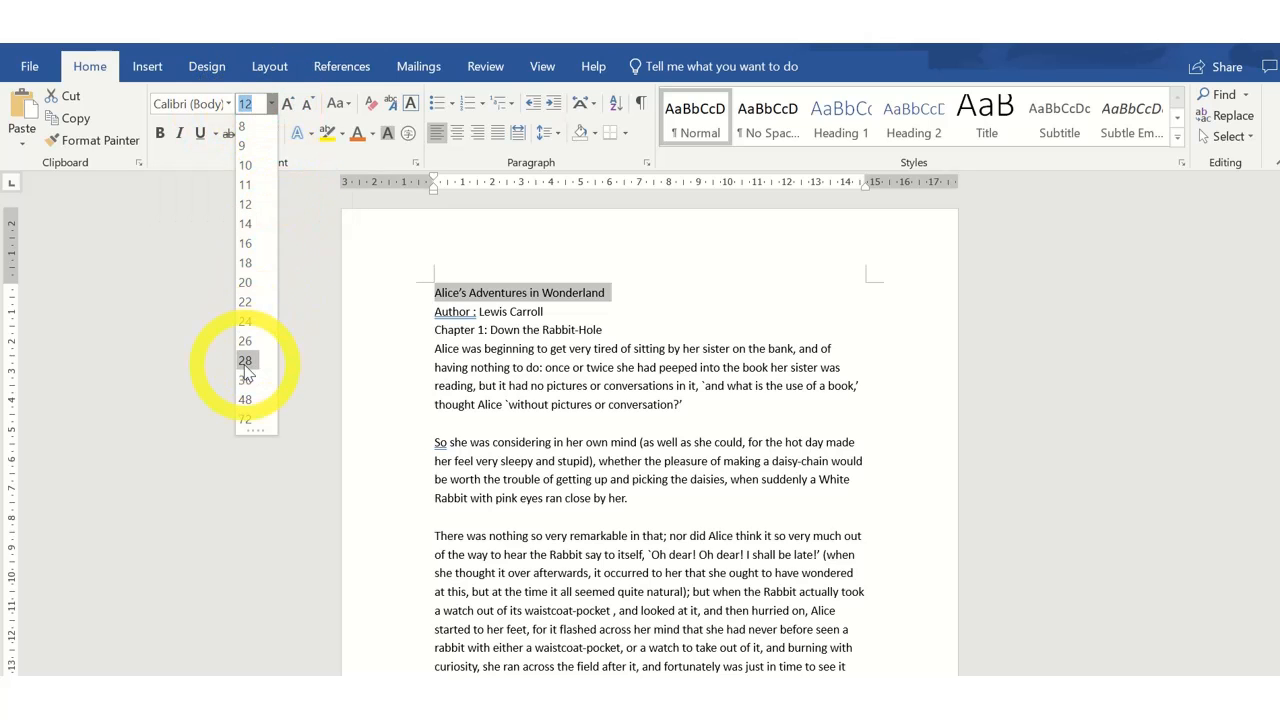
left_click(245, 399)
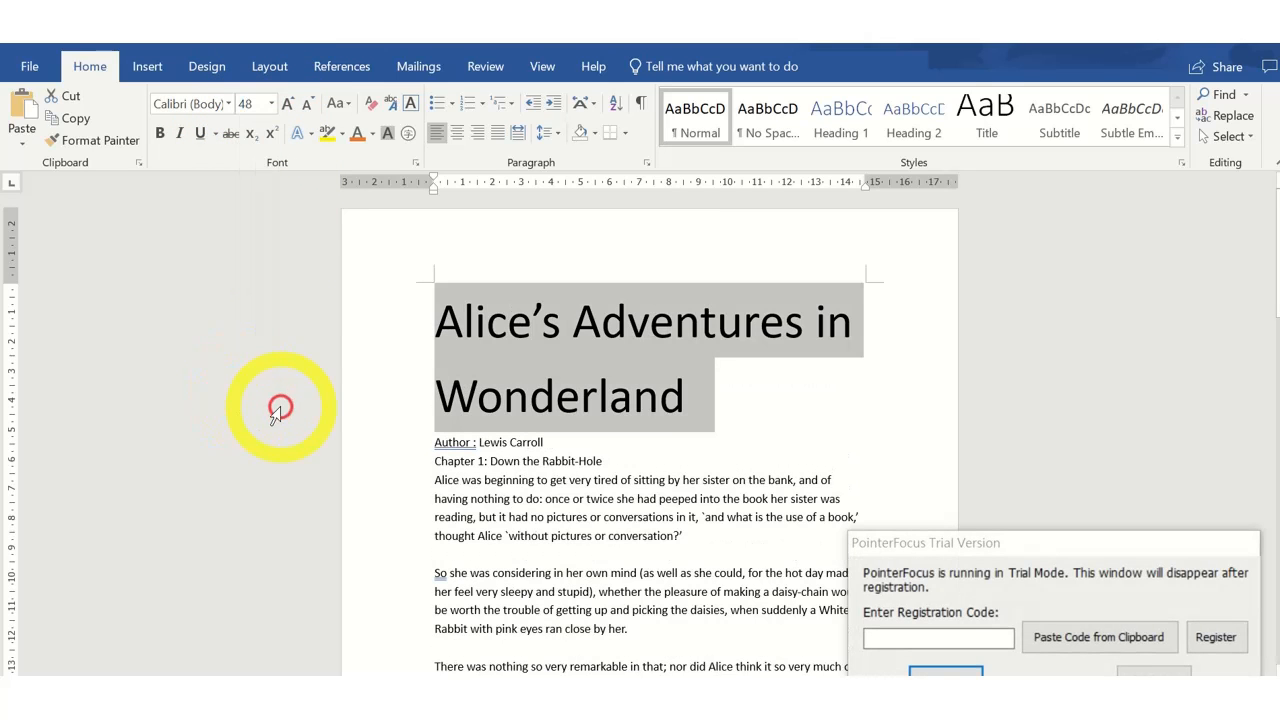
left_click(228, 104)
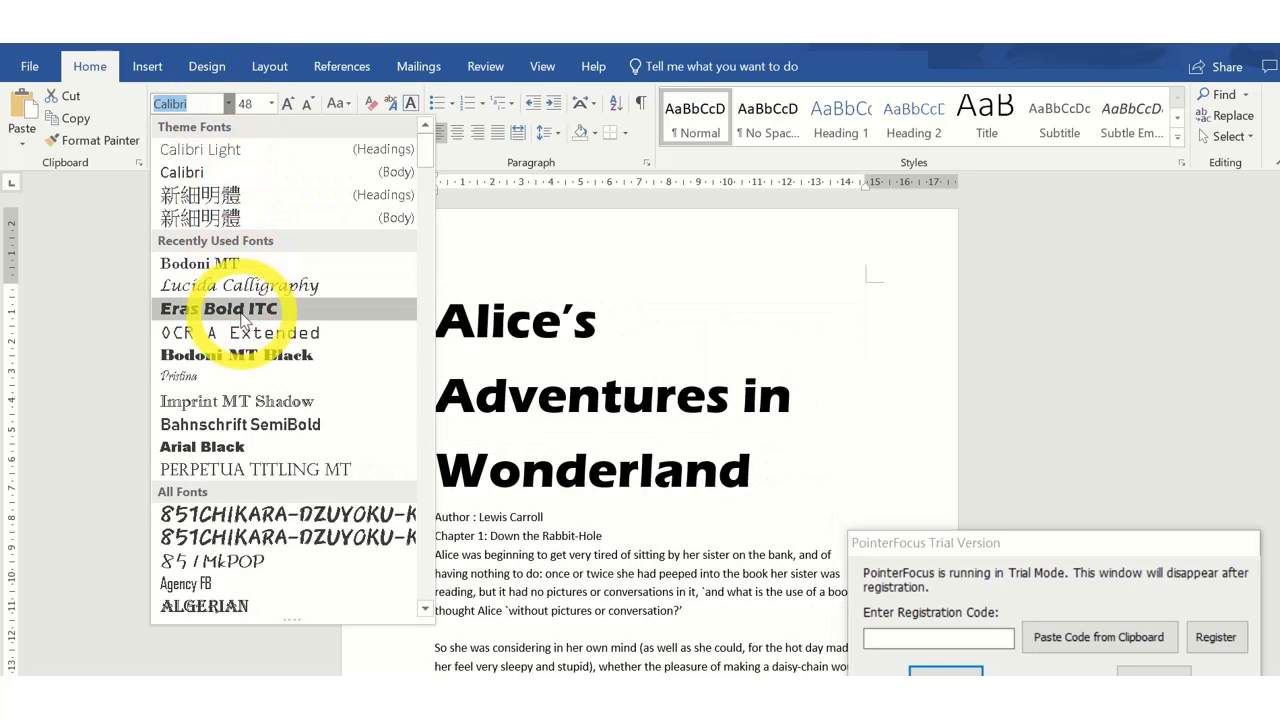
left_click(244, 354)
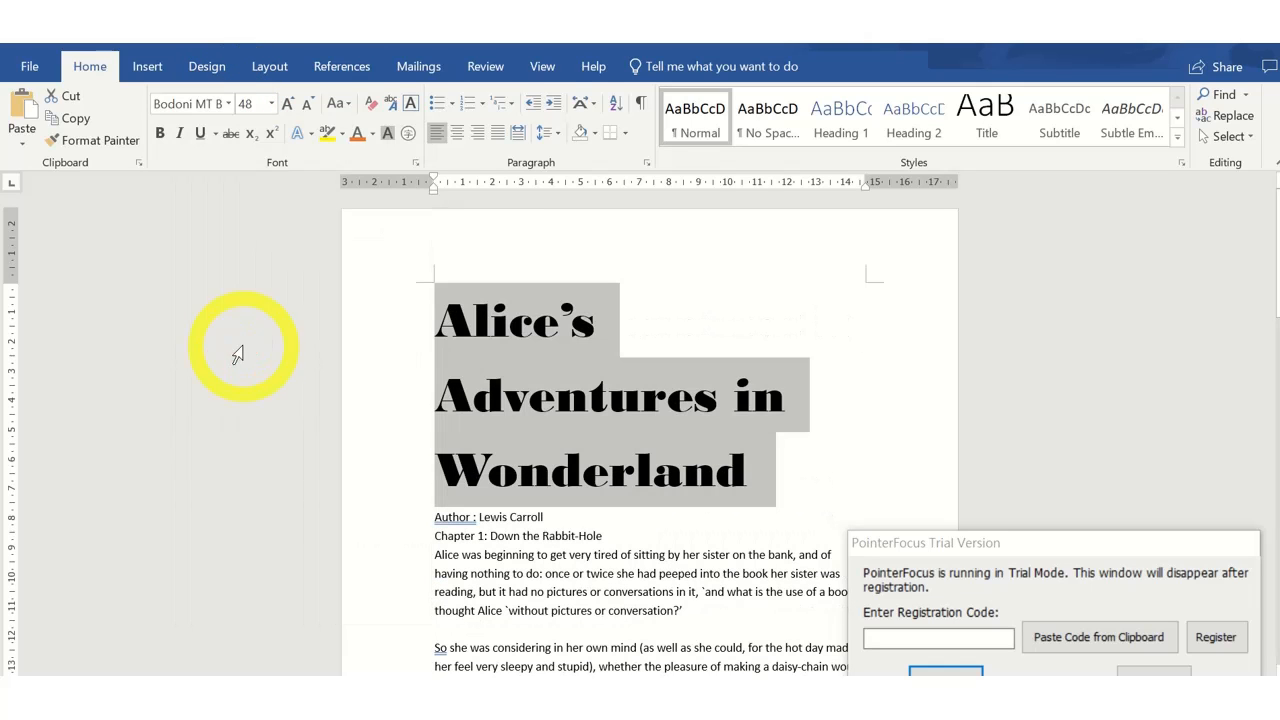
Center the title paragraph on the page.
left_click(459, 135)
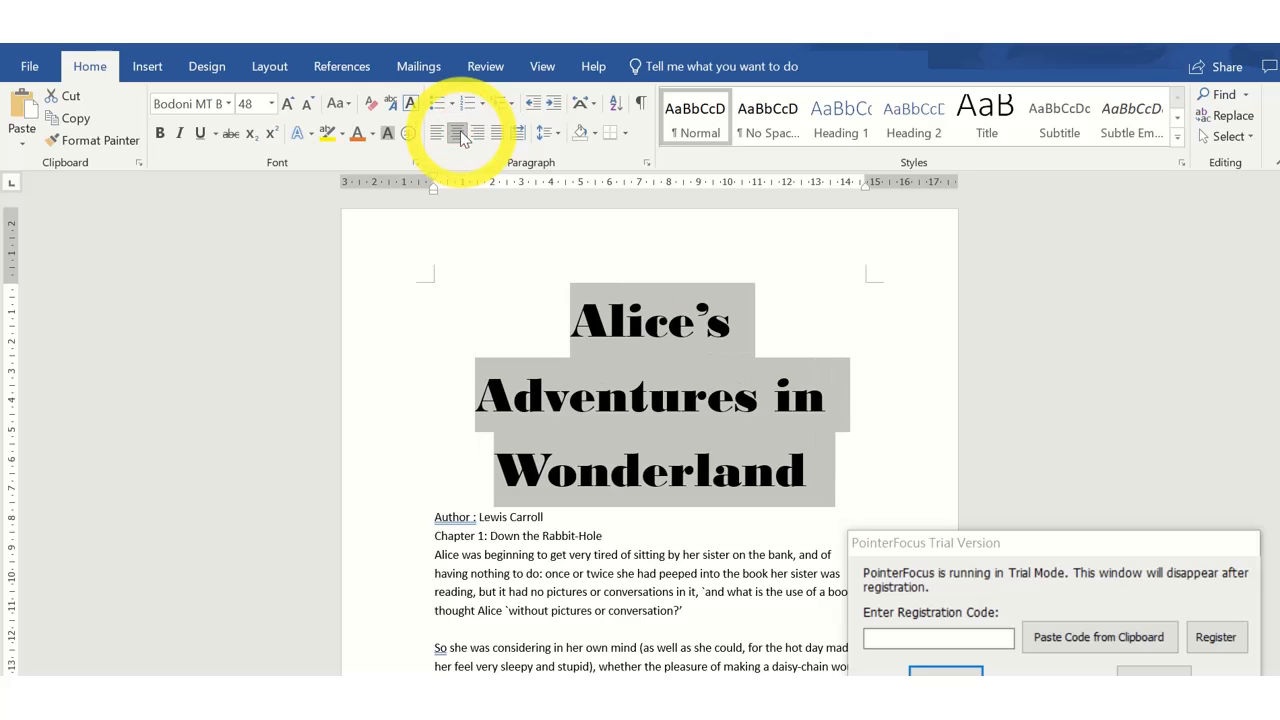
left_click(815, 397)
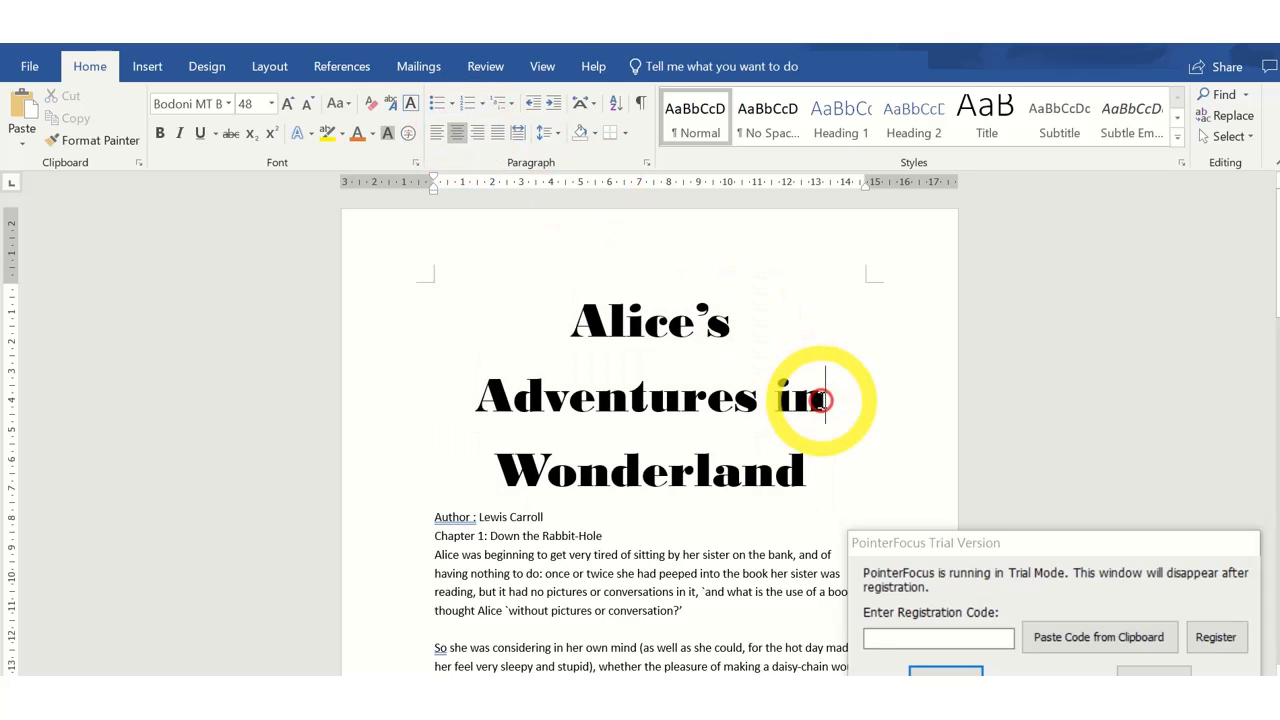
Set the "Author : Lewis Carroll" line to 20 pt and center it.
scroll(812, 398, "down", 3)
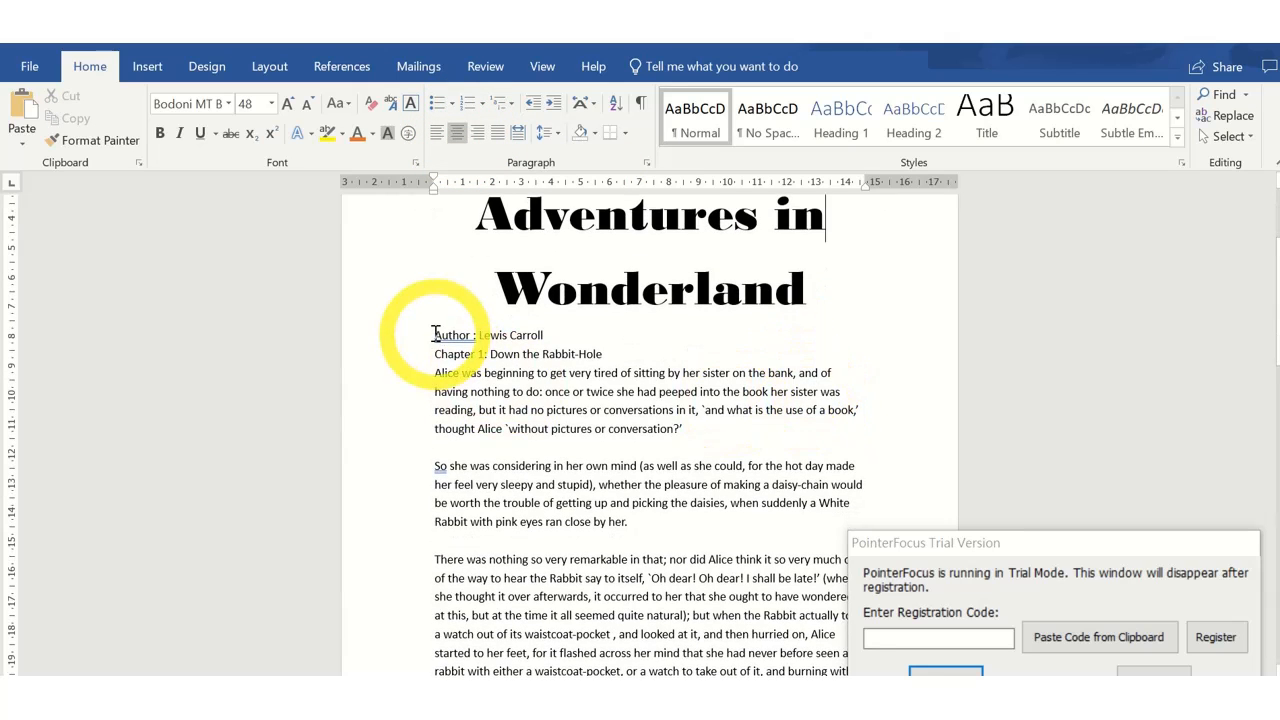
left_click(402, 335)
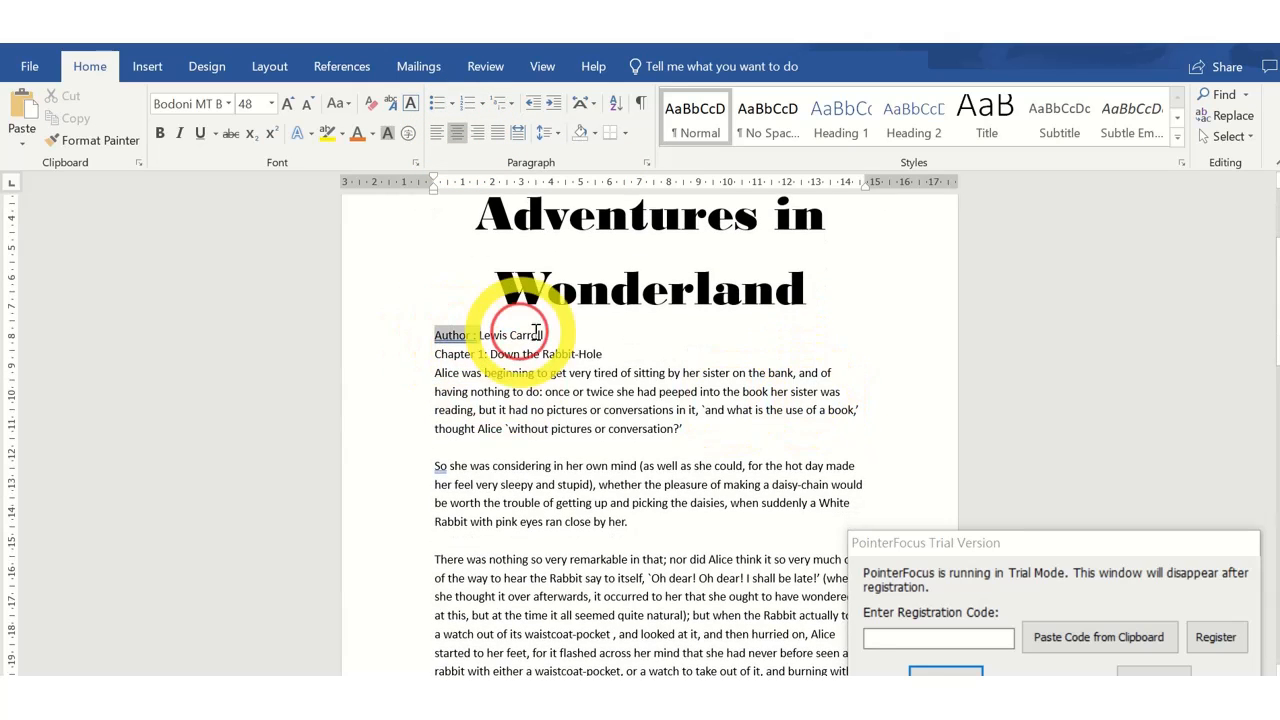
left_click(271, 103)
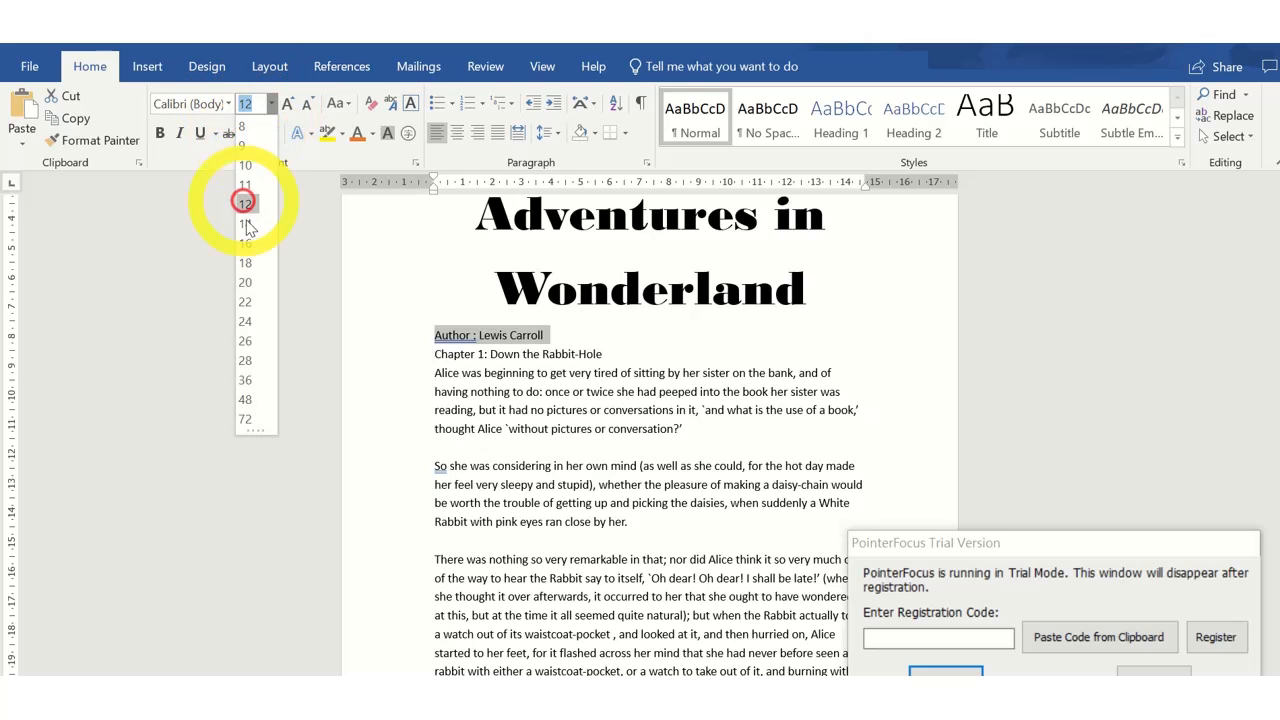
left_click(246, 284)
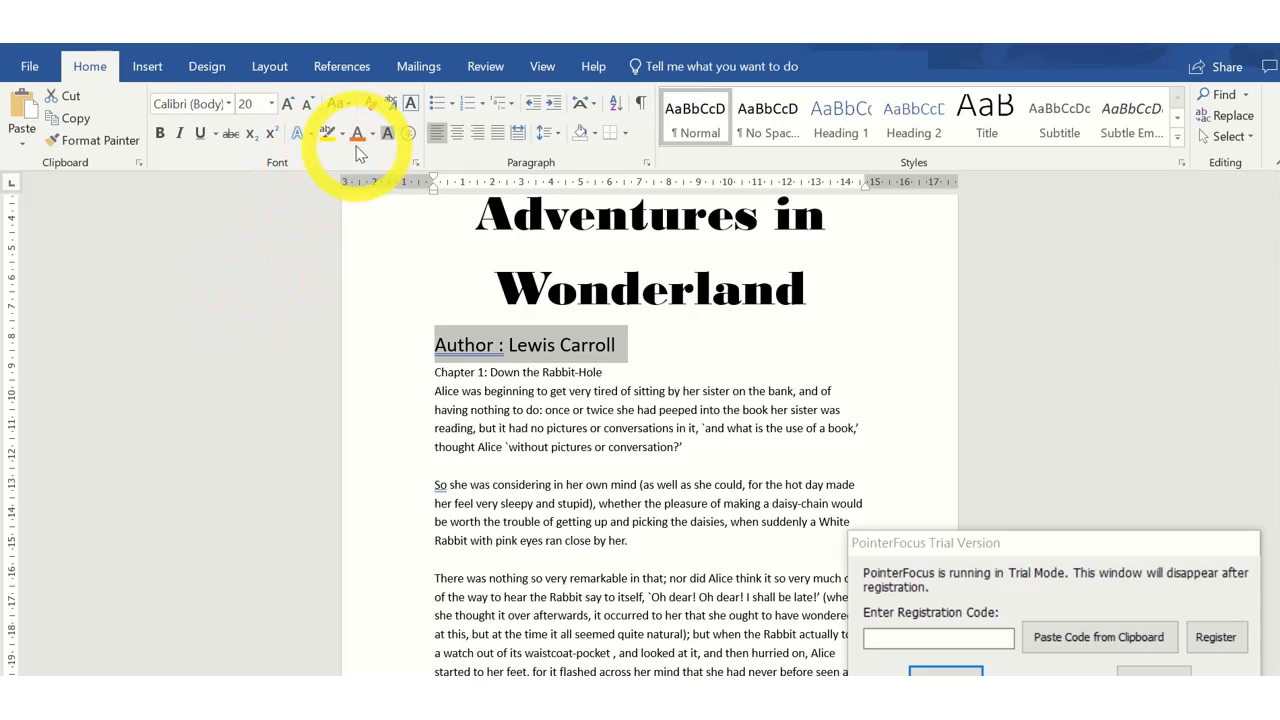
left_click(456, 133)
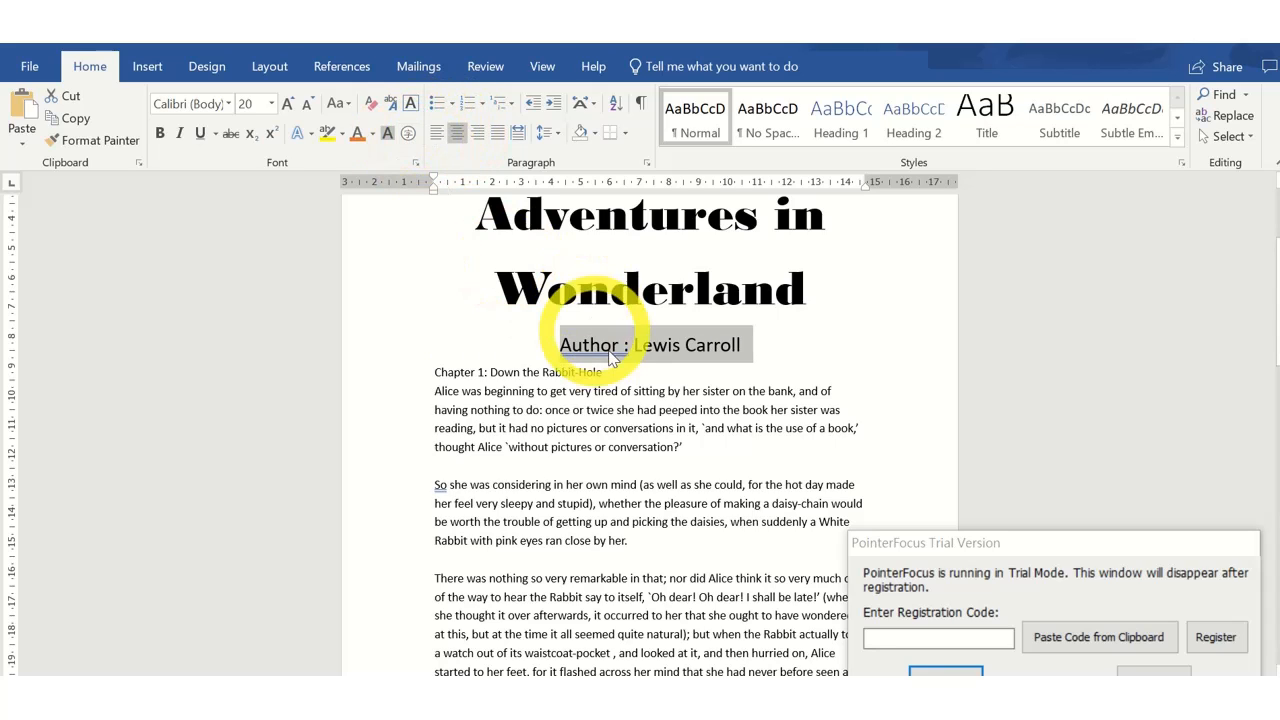
left_click(743, 356)
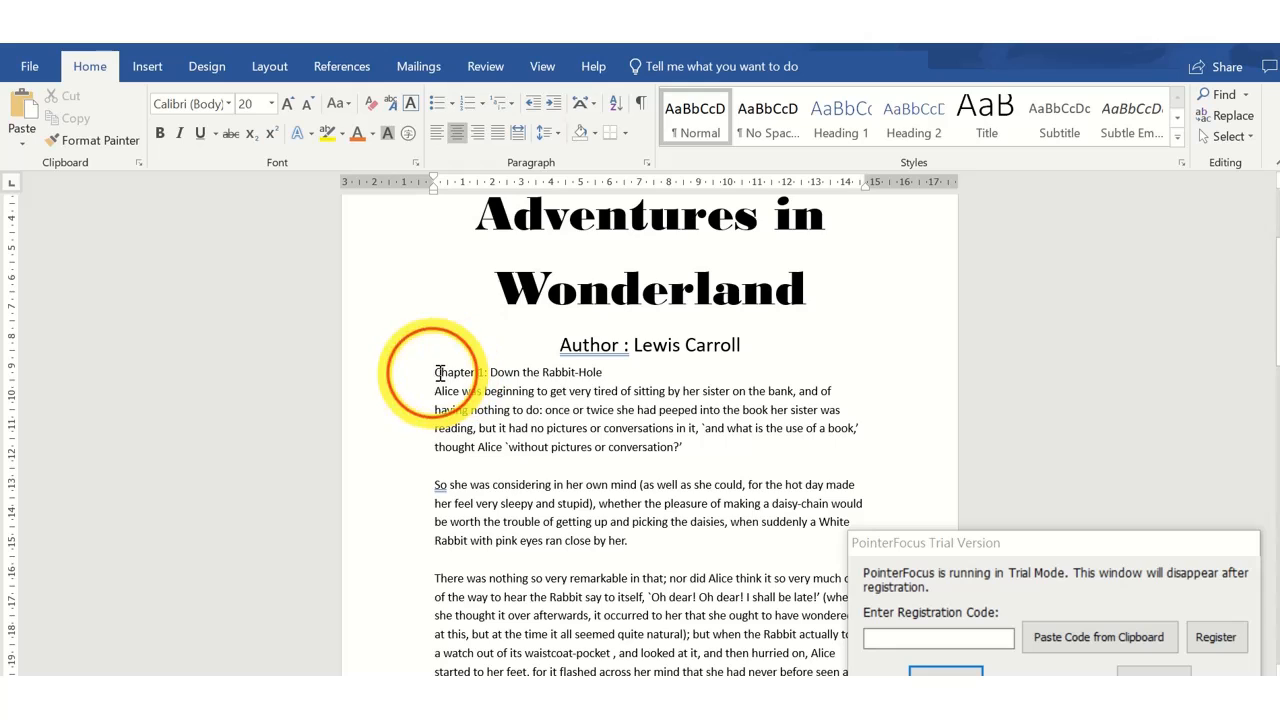
Set the "Chapter 1: Down the Rabbit-Hole" line to 18 pt and center it.
left_click_drag(434, 372, 603, 373)
left_click(270, 103)
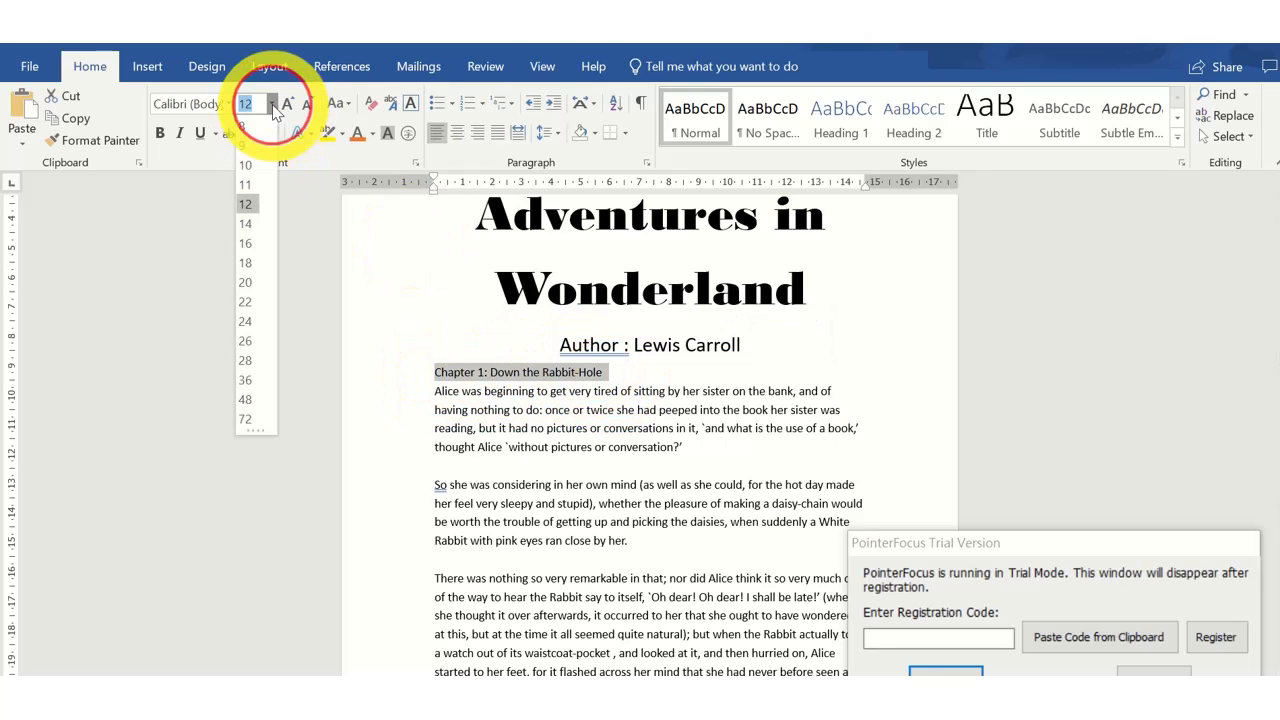
left_click(249, 269)
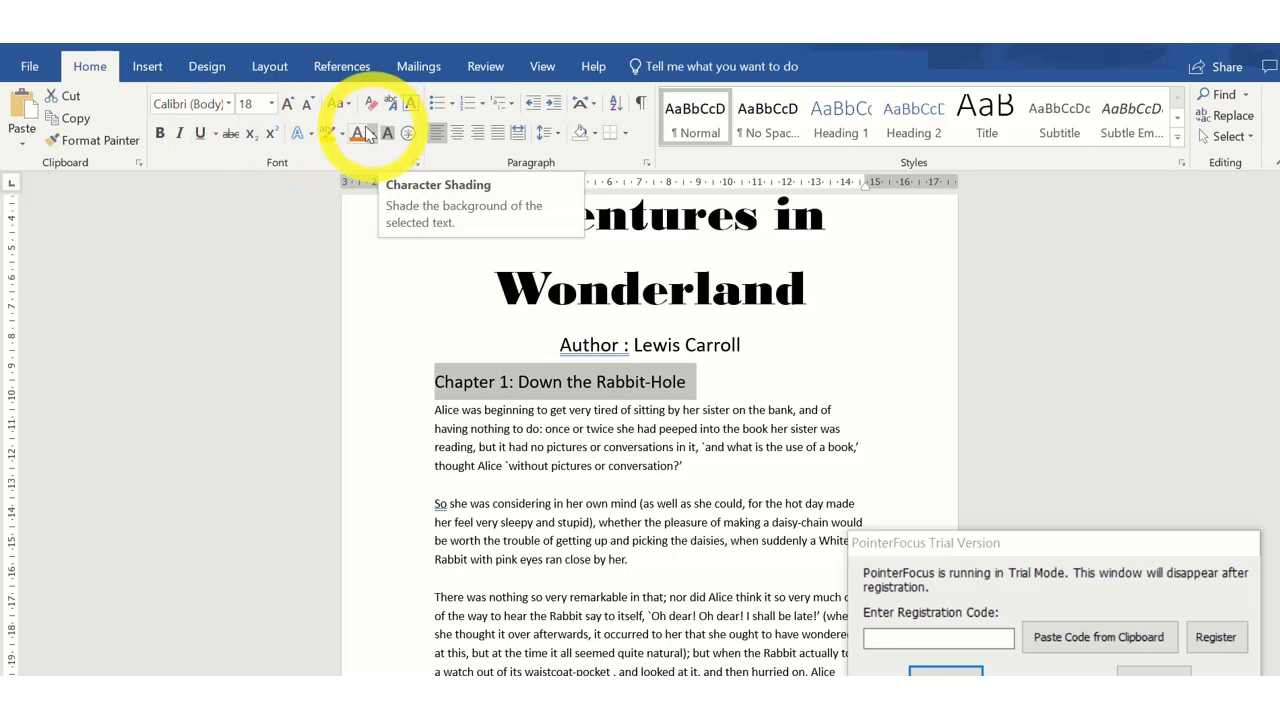
left_click(457, 132)
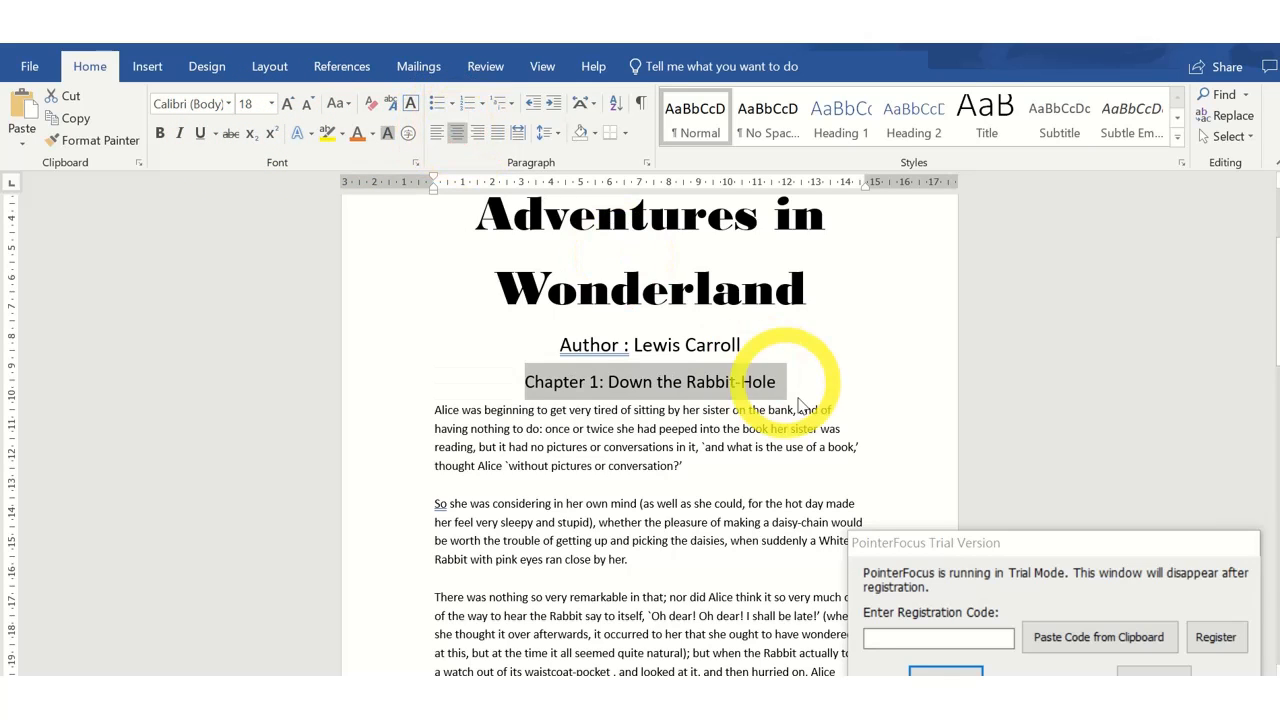
left_click(768, 381)
left_click(790, 378)
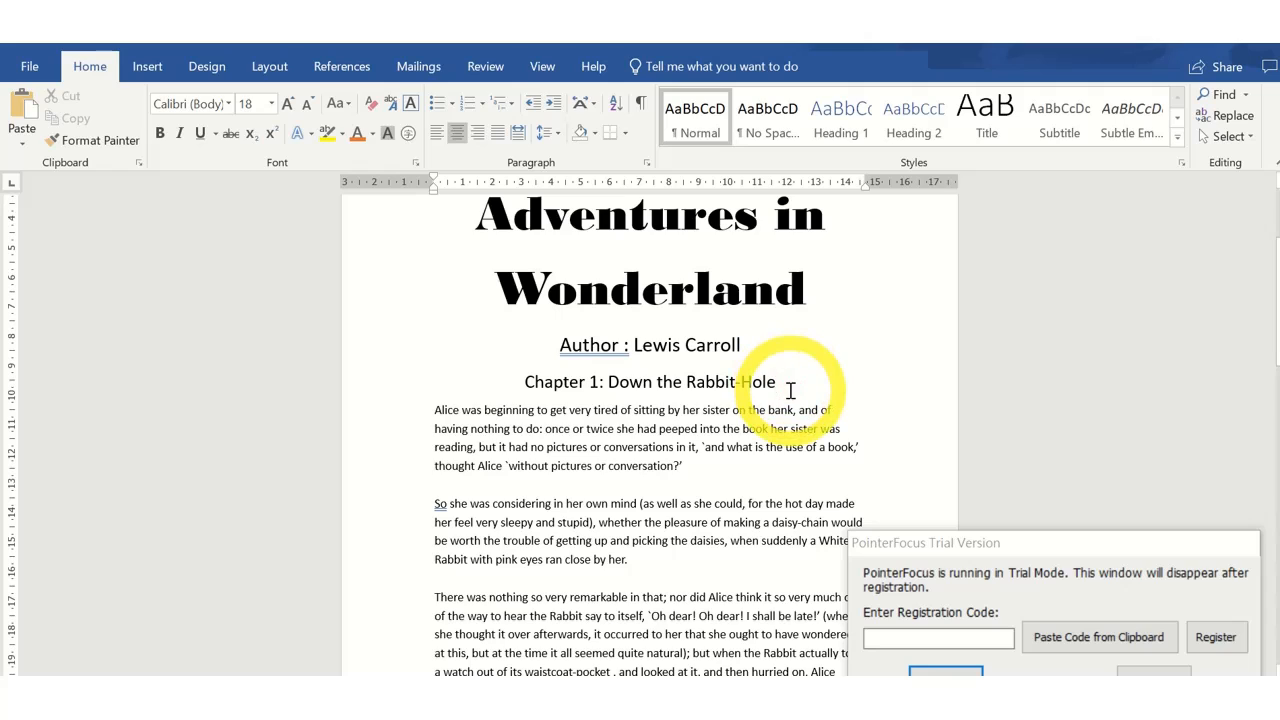